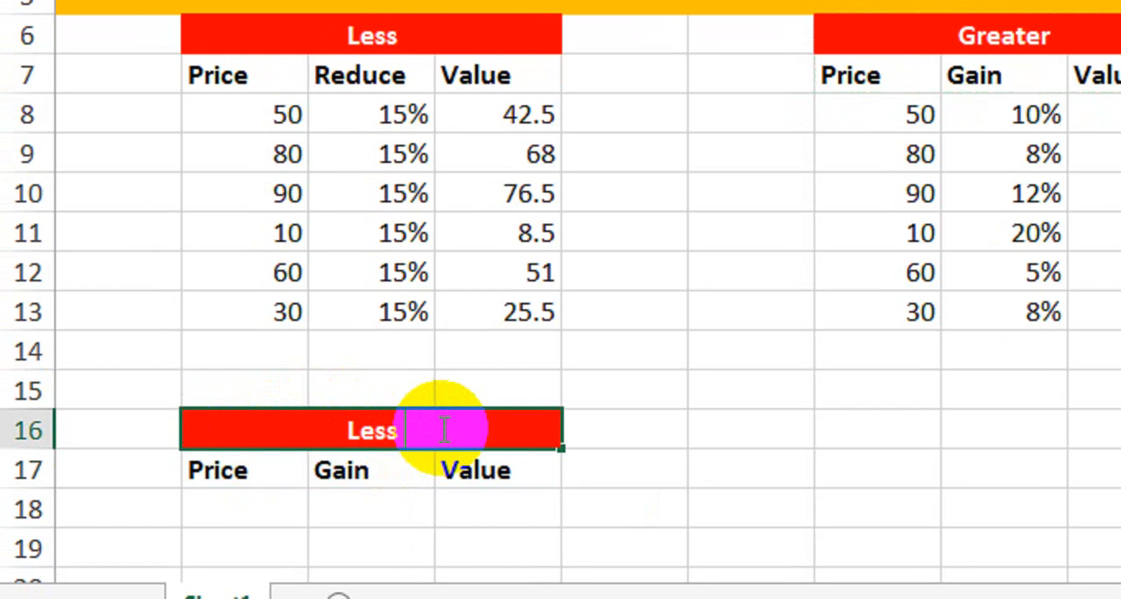
# Complete the heading in row 16 so that it reads "Less And Greater".
pyautogui.write('And Greater')
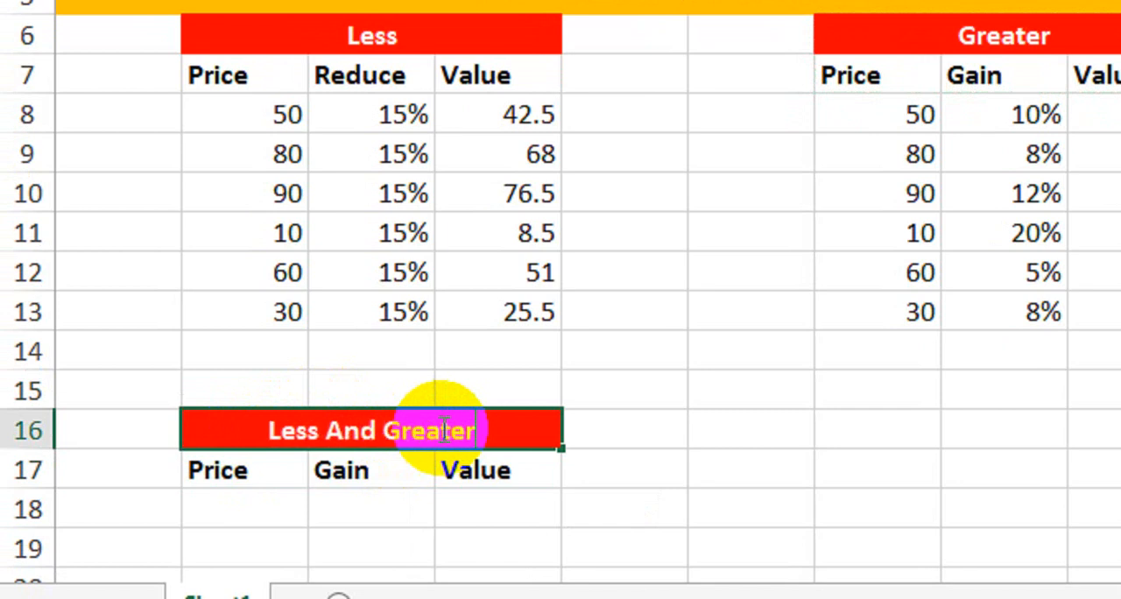
pyautogui.press('Return')
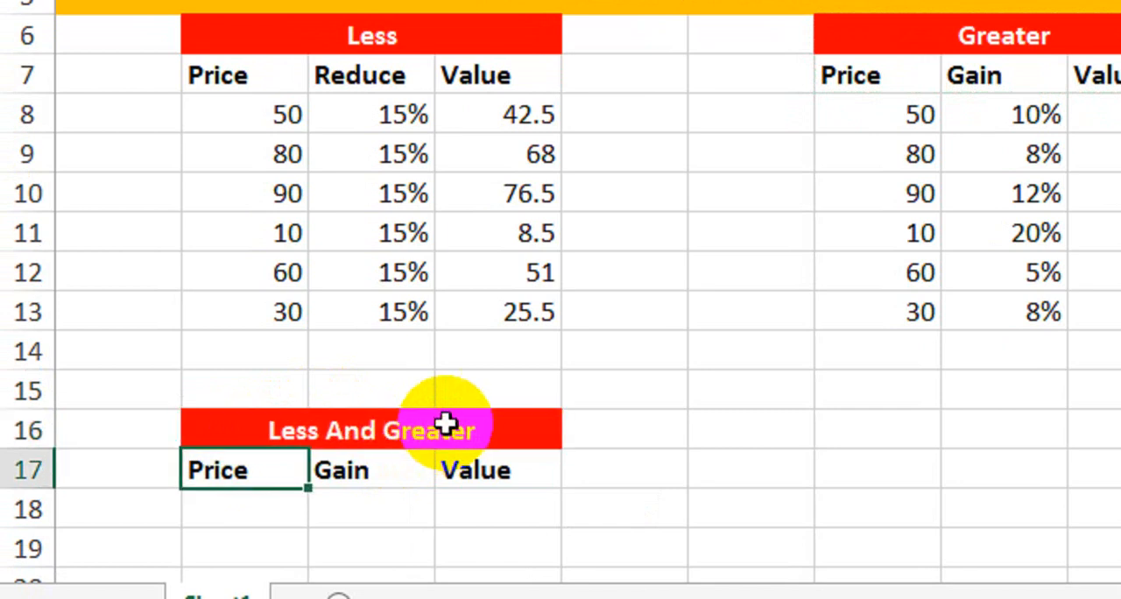
# Enter 80 as the price in cell B18, under the Price header of the Less And Greater table.
pyautogui.click(391, 461)
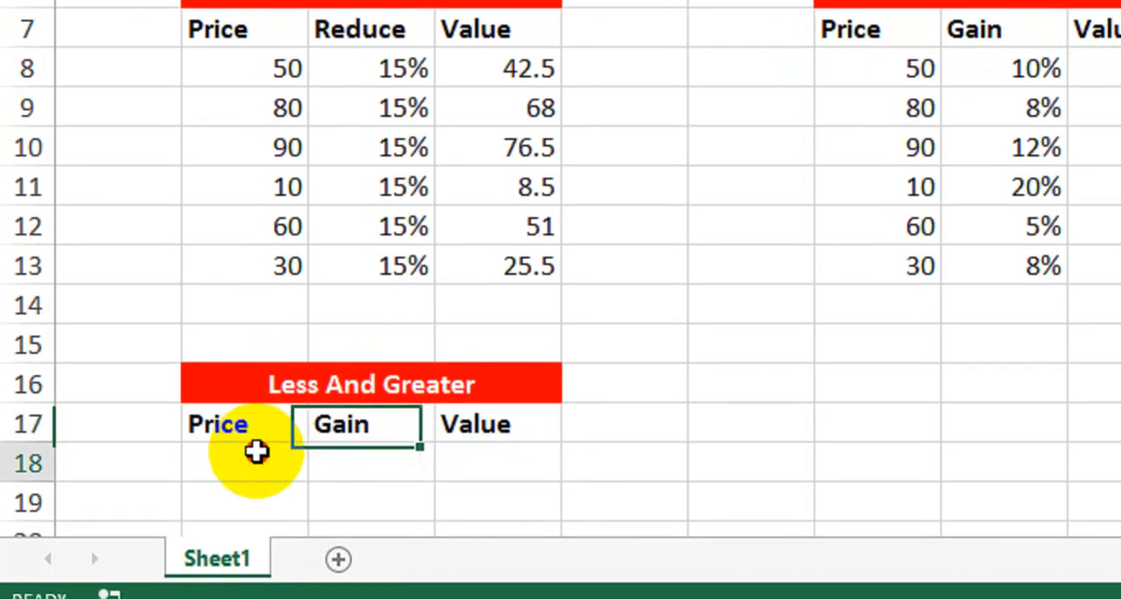
pyautogui.click(265, 490)
pyautogui.write('80')
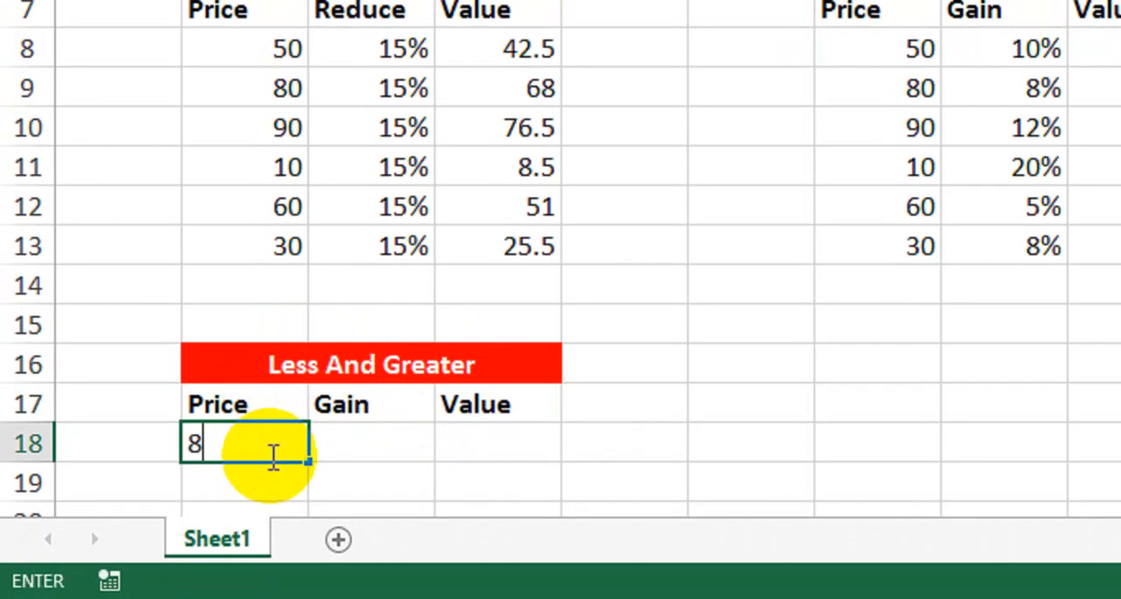
pyautogui.press('Return')
# Replace the Gain header in cell C17 with "Less 25%".
pyautogui.click(347, 416)
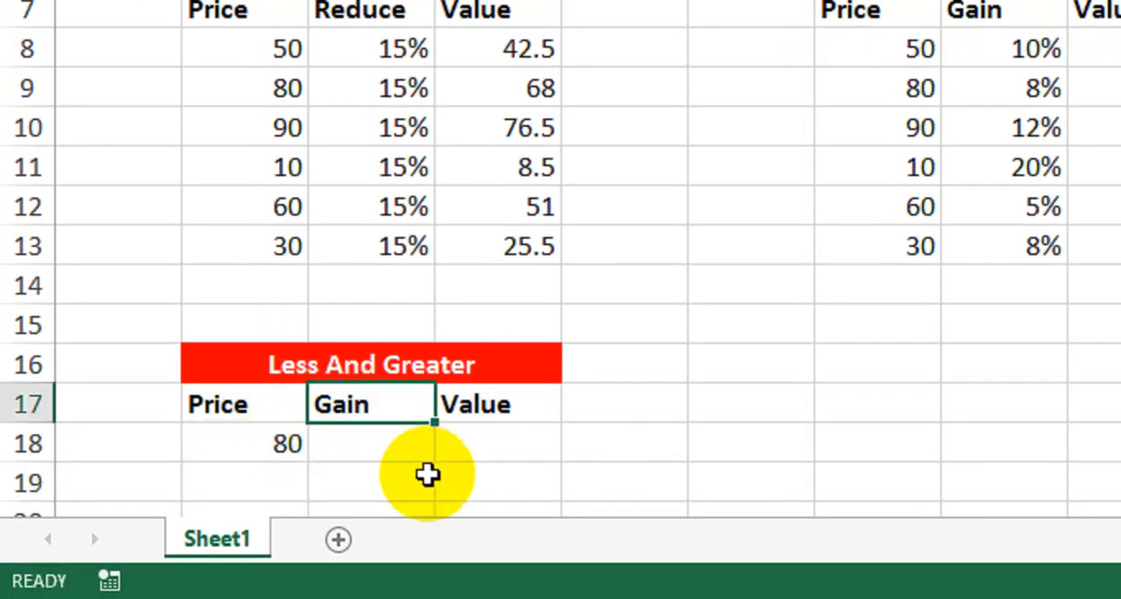
pyautogui.write('Less')
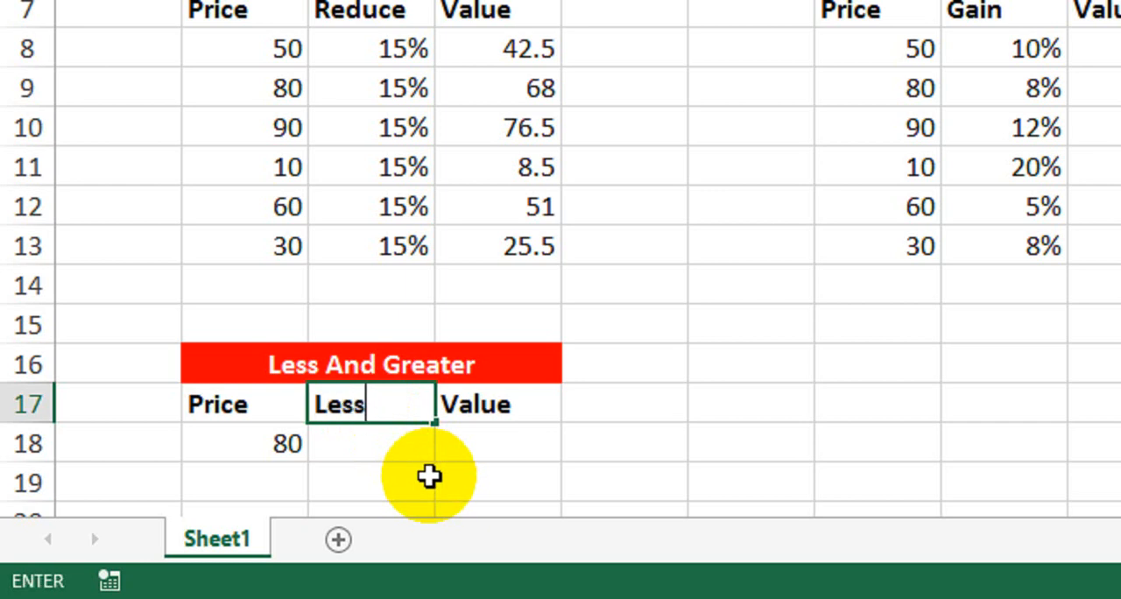
pyautogui.write(' 25%')
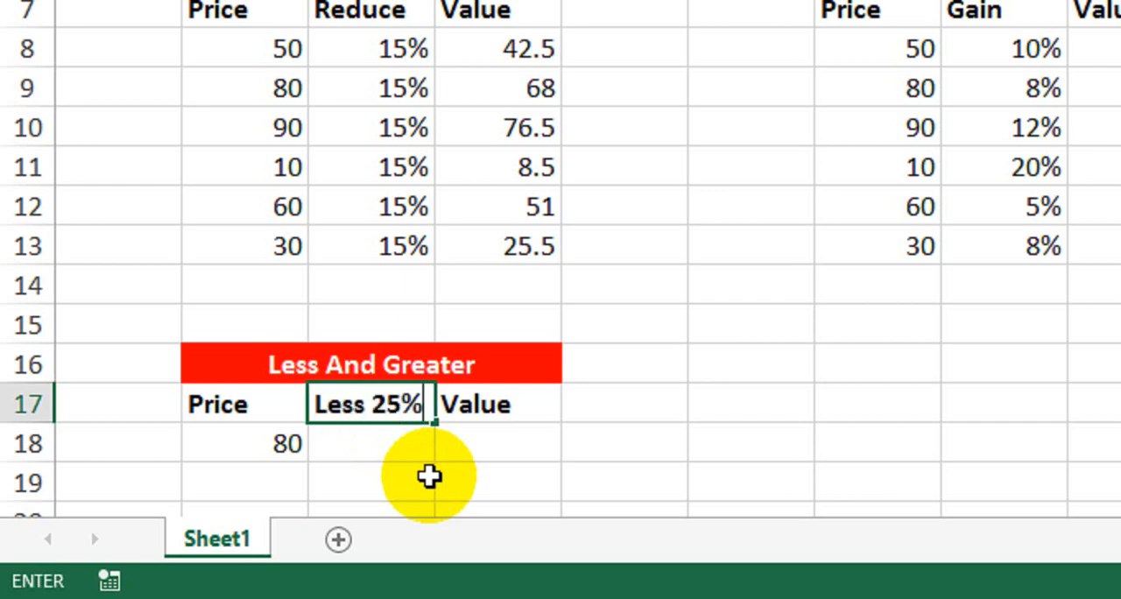
pyautogui.press('Tab')
# Replace the Value header in cell D17 with "Greater 25%" and autofit column D to its contents.
pyautogui.write('Gr')
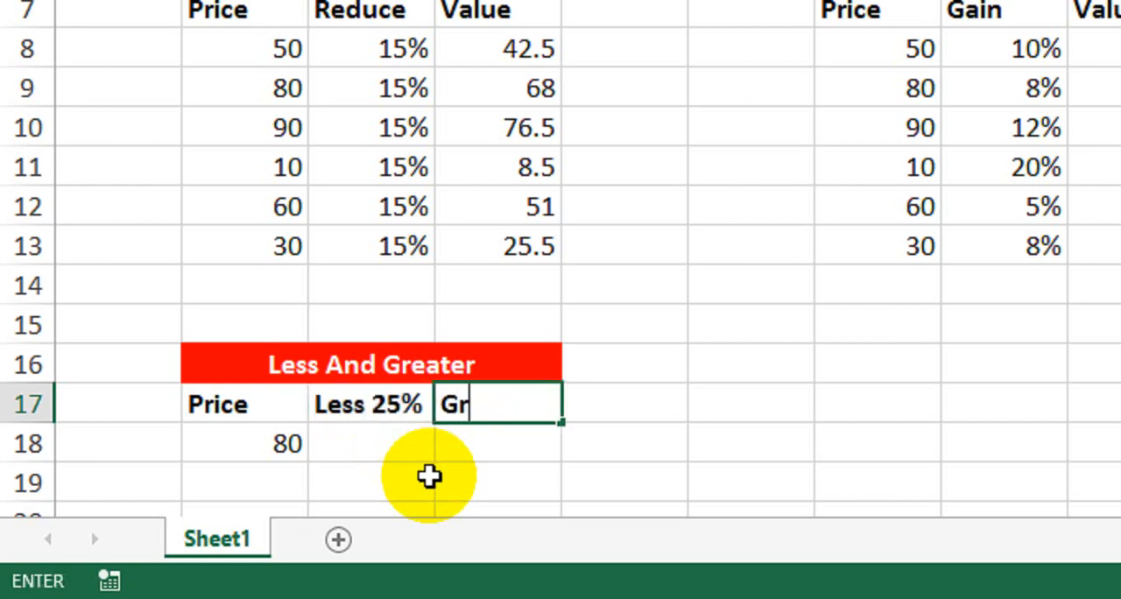
pyautogui.write('eater 25')
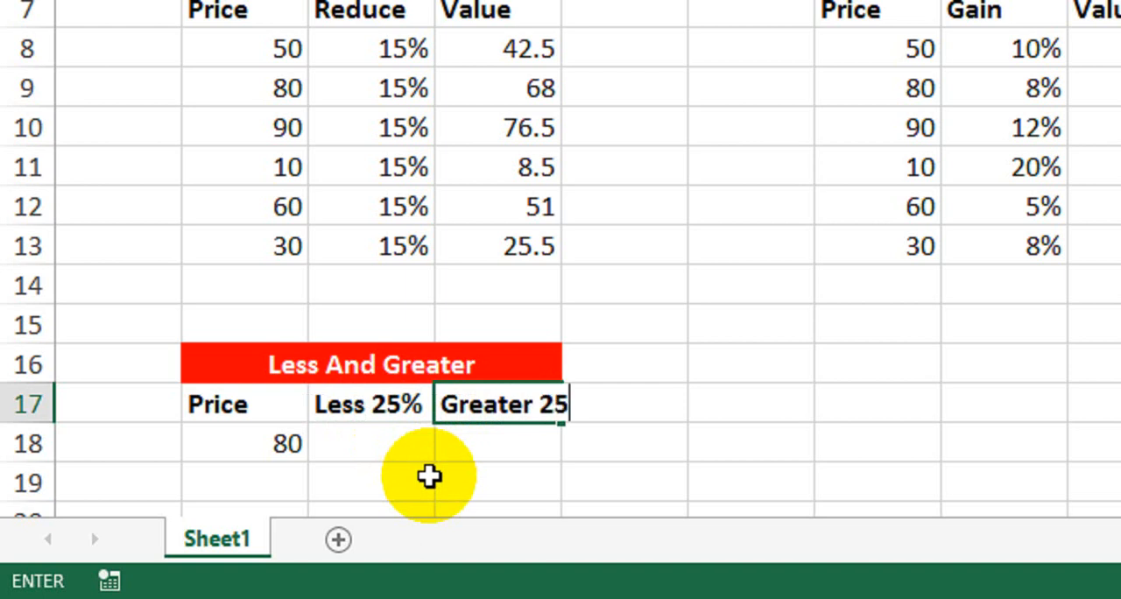
pyautogui.write('%')
pyautogui.click(429, 476)
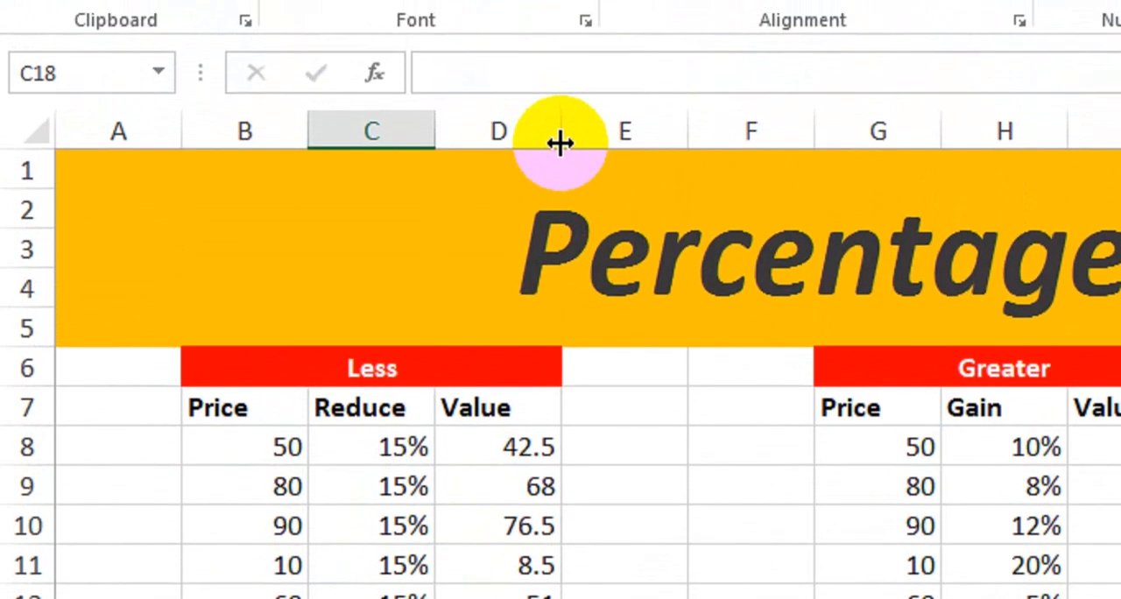
pyautogui.doubleClick(561, 111)
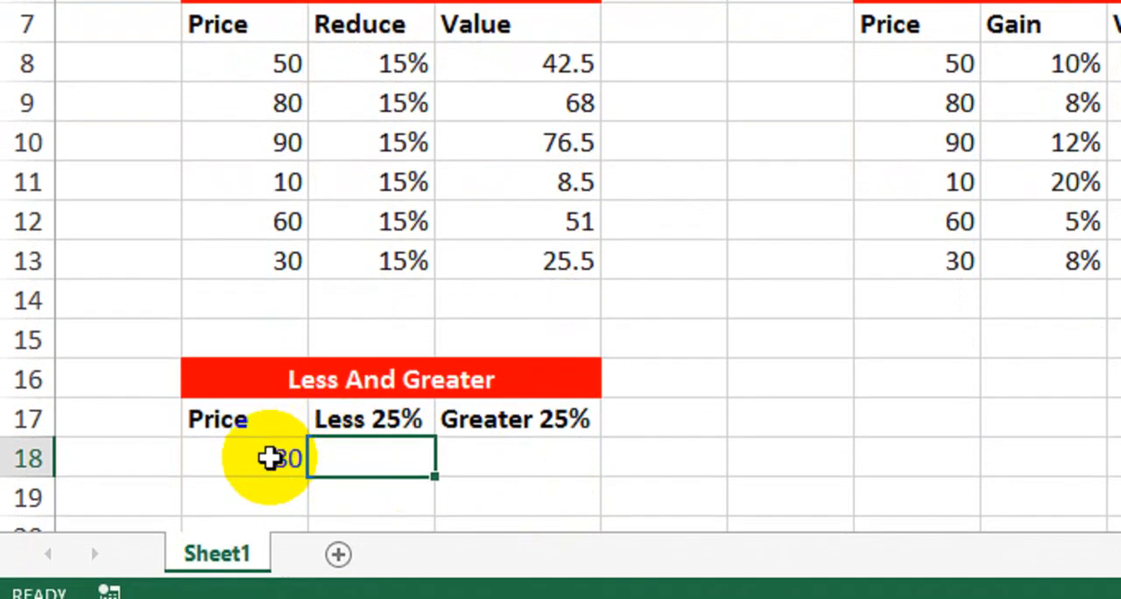
pyautogui.click(250, 474)
pyautogui.press('Delete')
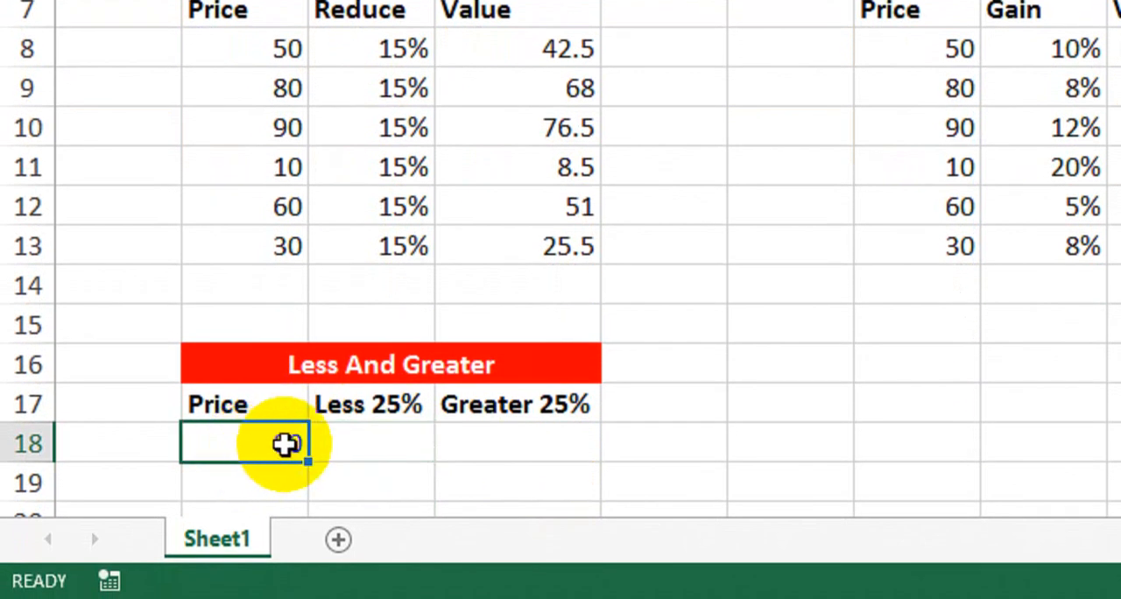
pyautogui.hotkey('ctrl', 'z')
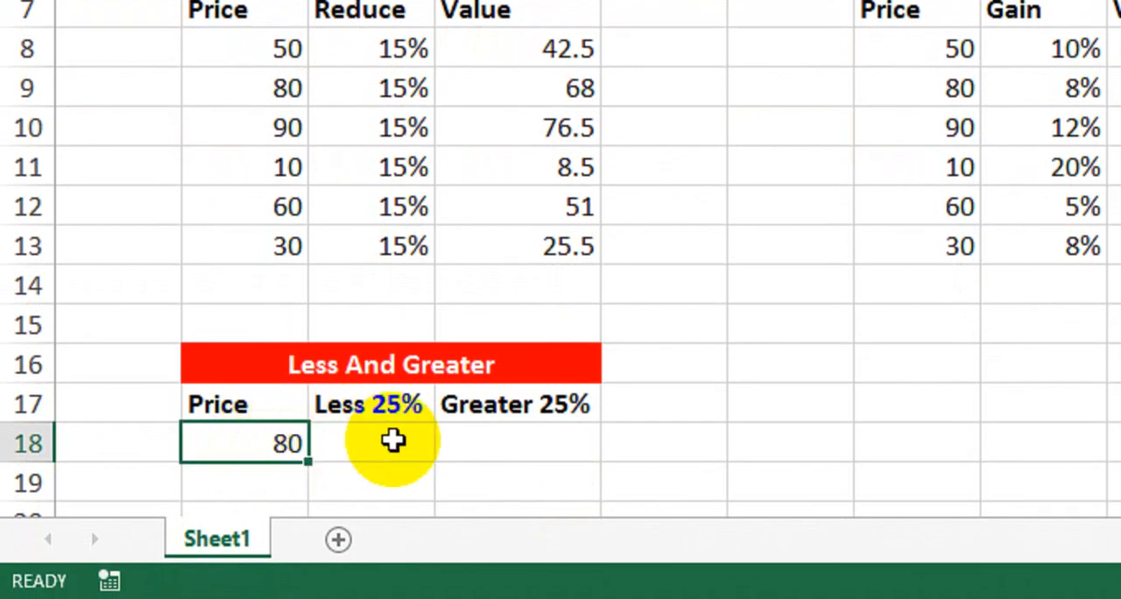
pyautogui.click(407, 413)
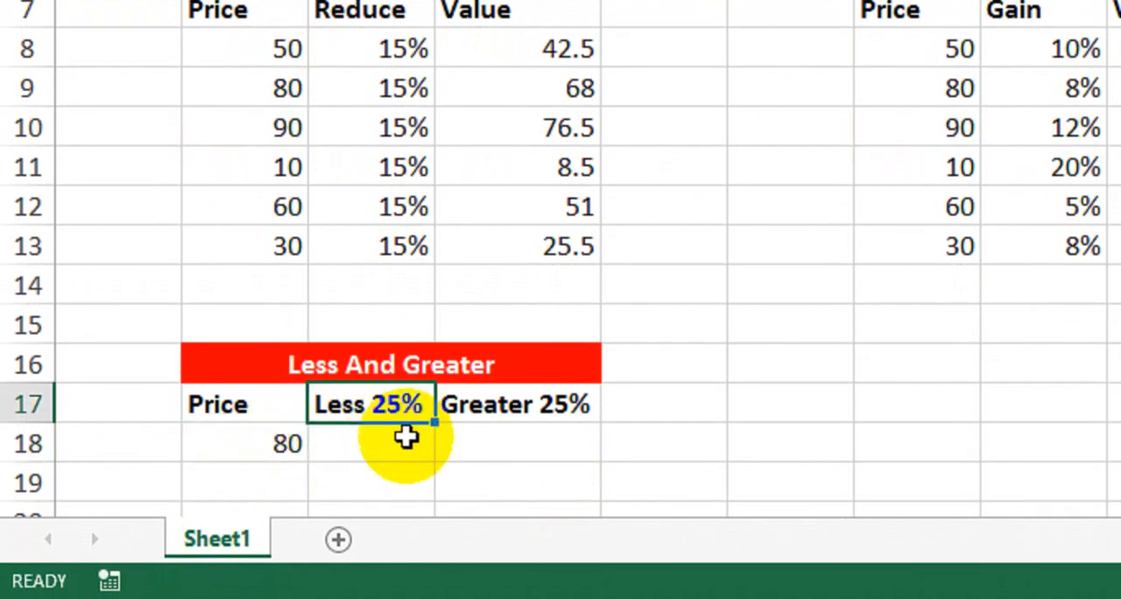
pyautogui.click(399, 452)
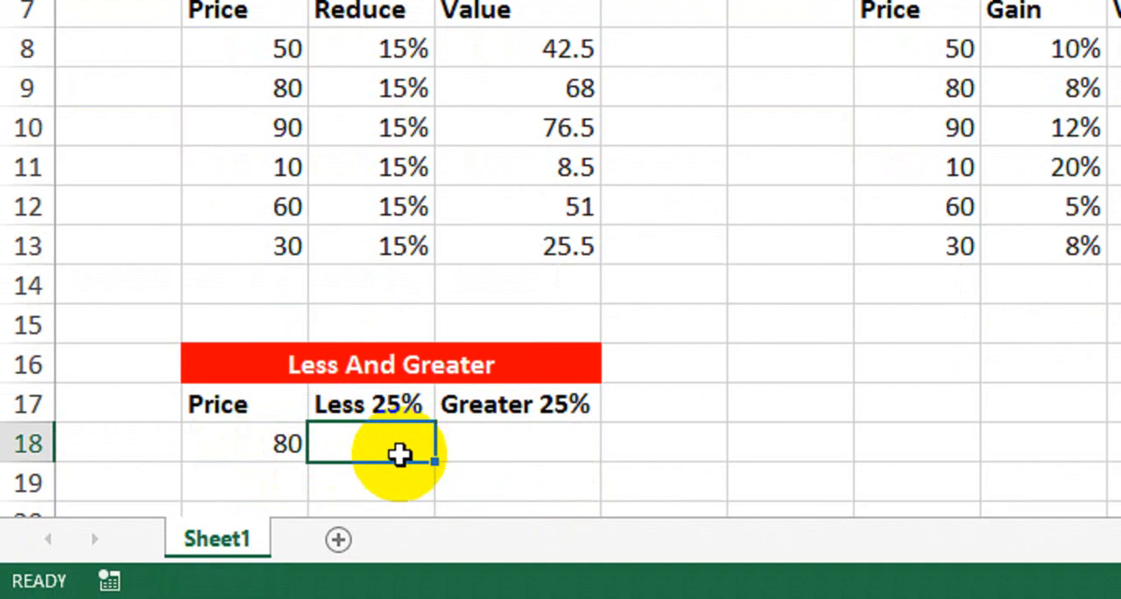
pyautogui.click(516, 445)
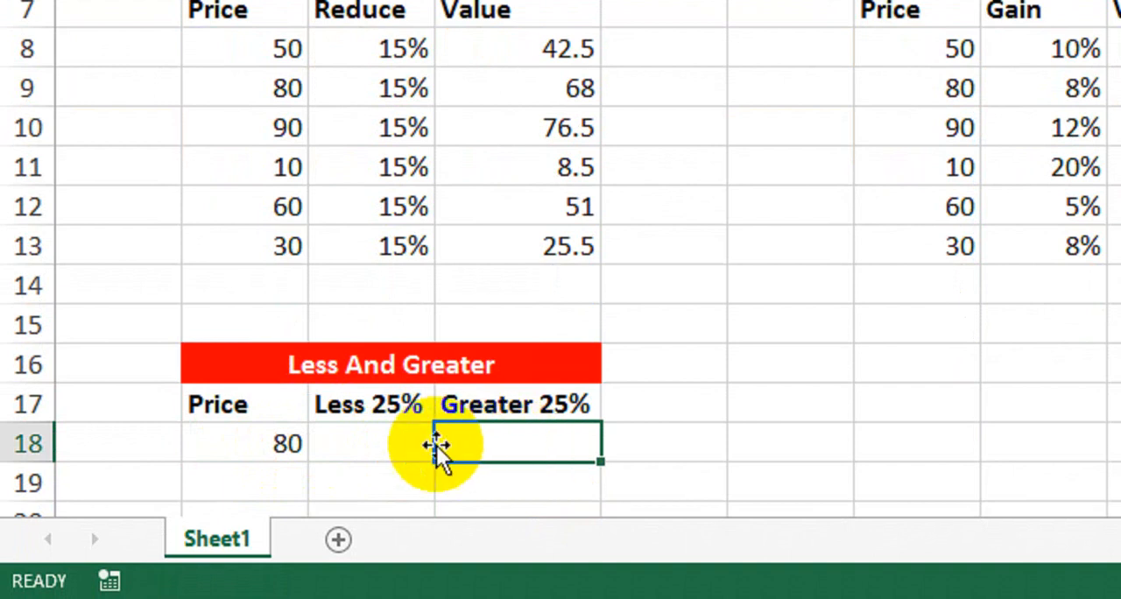
# Calculate the price reduced by 25% in cell C18 with the formula =B18-B18*25/100.
pyautogui.click(399, 445)
pyautogui.write('=')
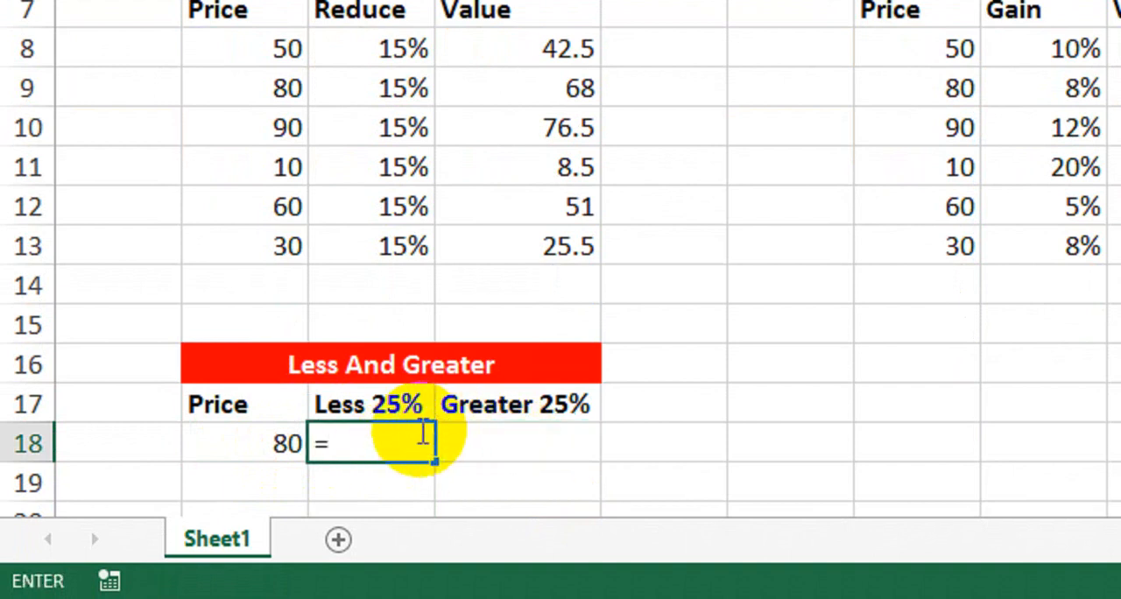
pyautogui.click(259, 444)
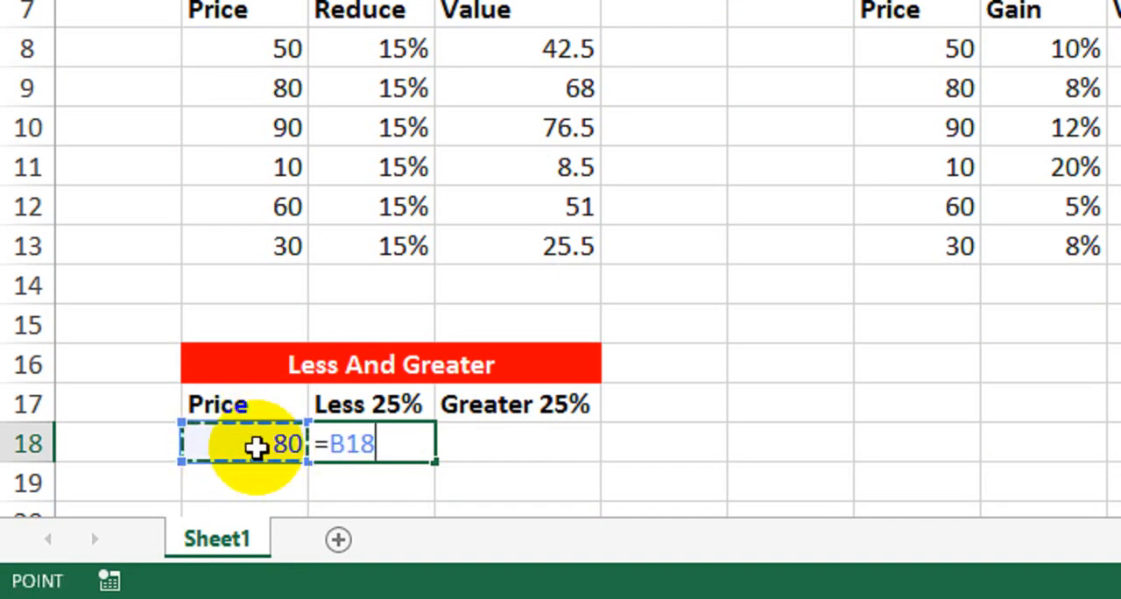
pyautogui.write('-')
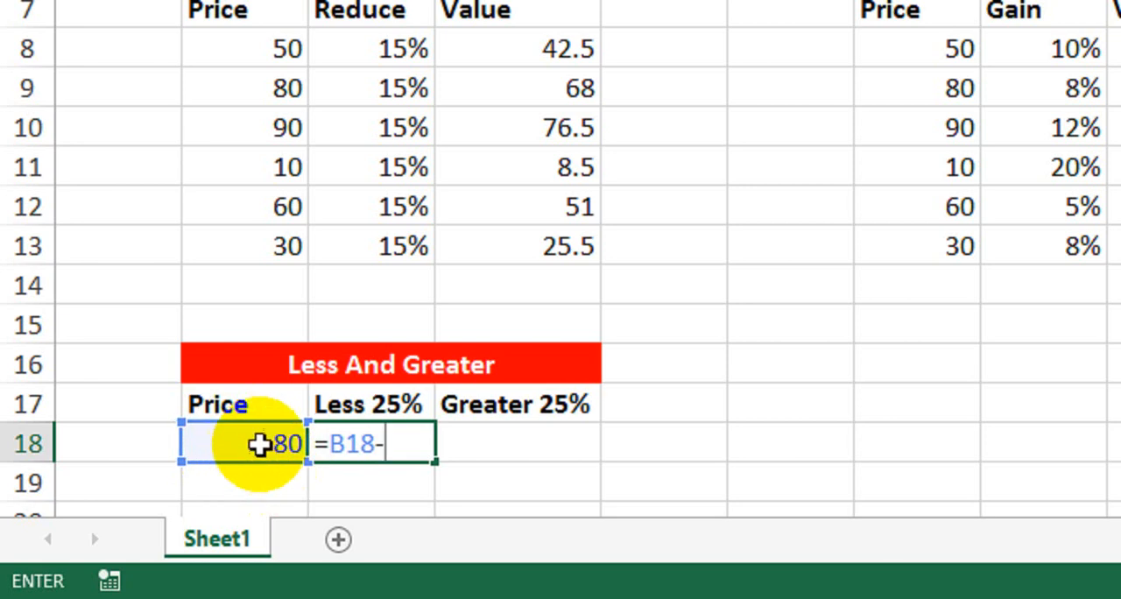
pyautogui.click(254, 446)
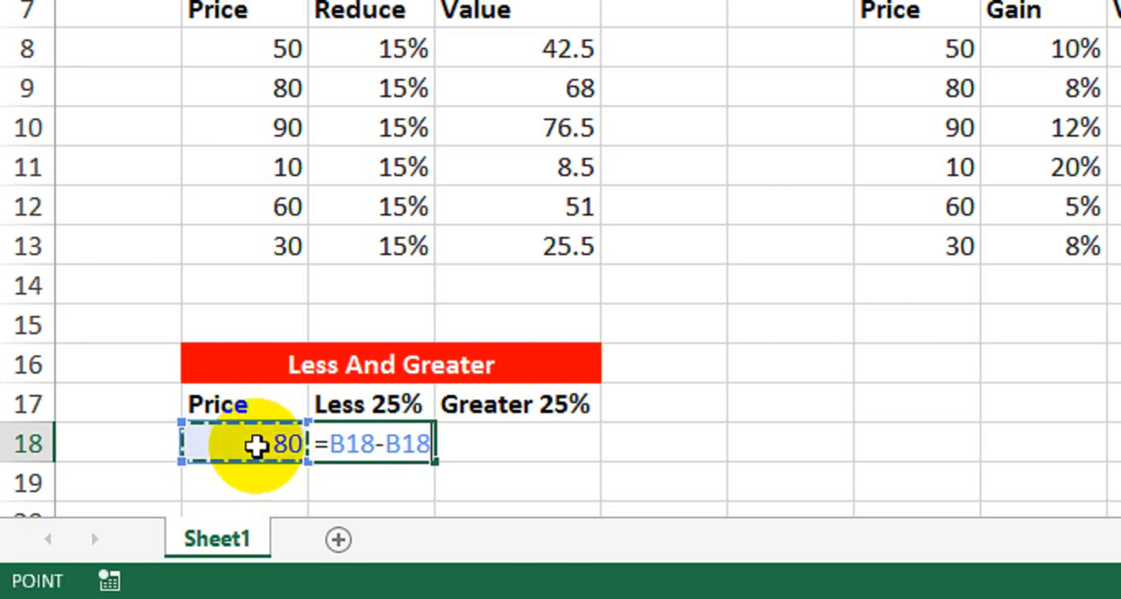
pyautogui.write('*')
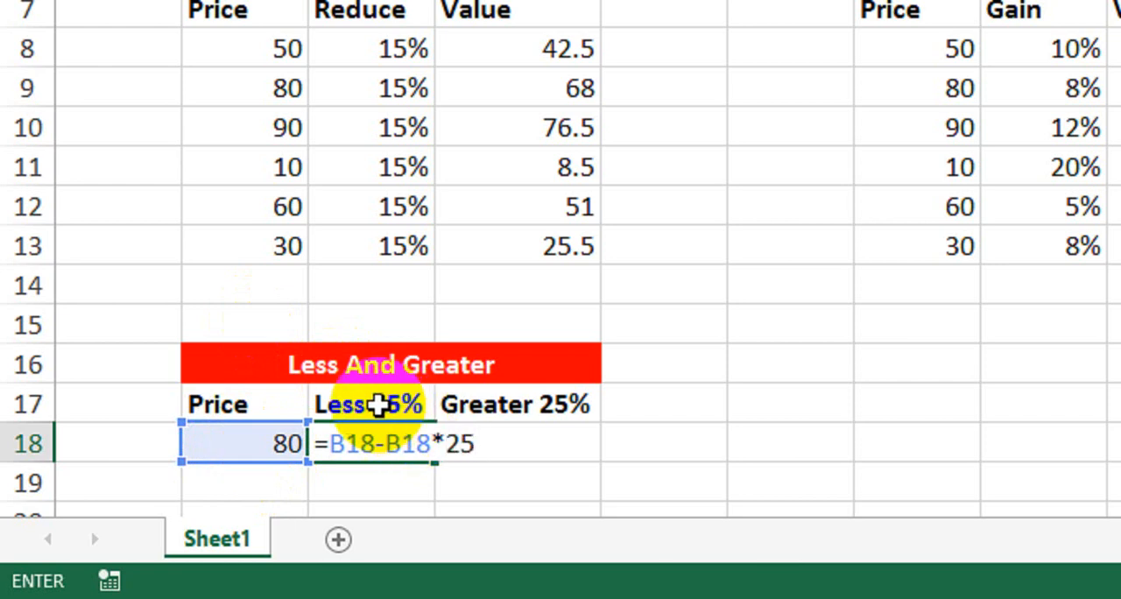
pyautogui.write('25/100')
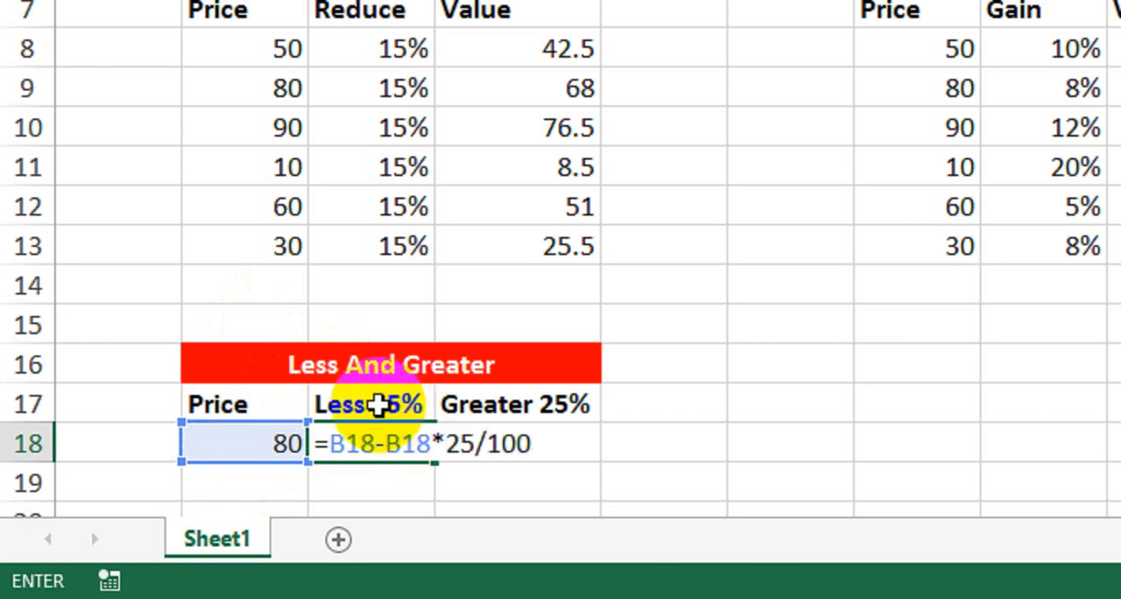
pyautogui.press('Return')
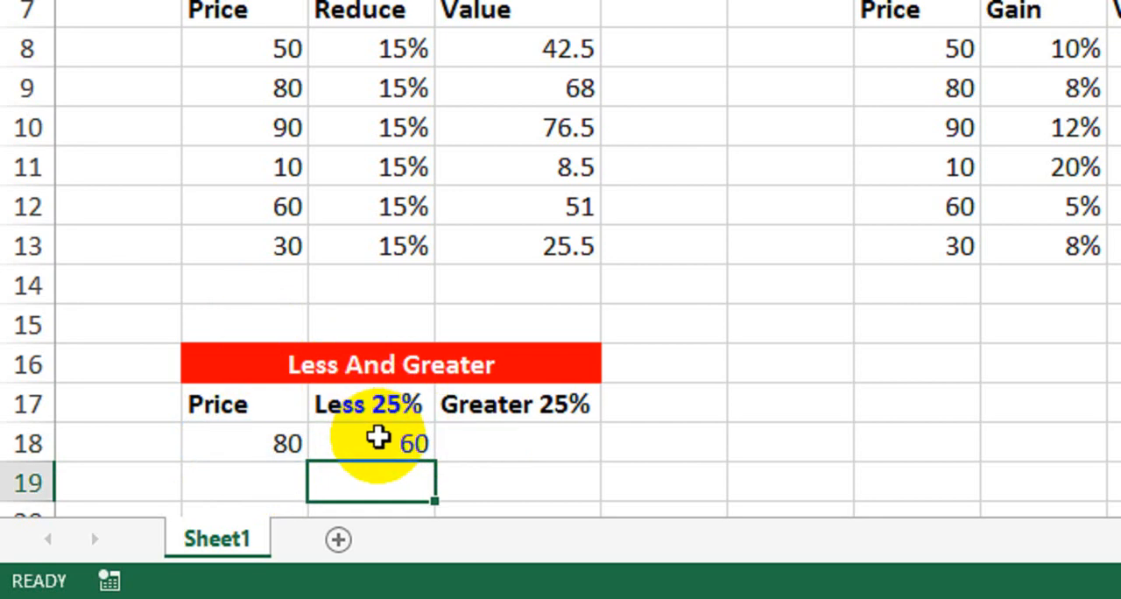
pyautogui.click(313, 447)
pyautogui.click(285, 449)
pyautogui.click(352, 450)
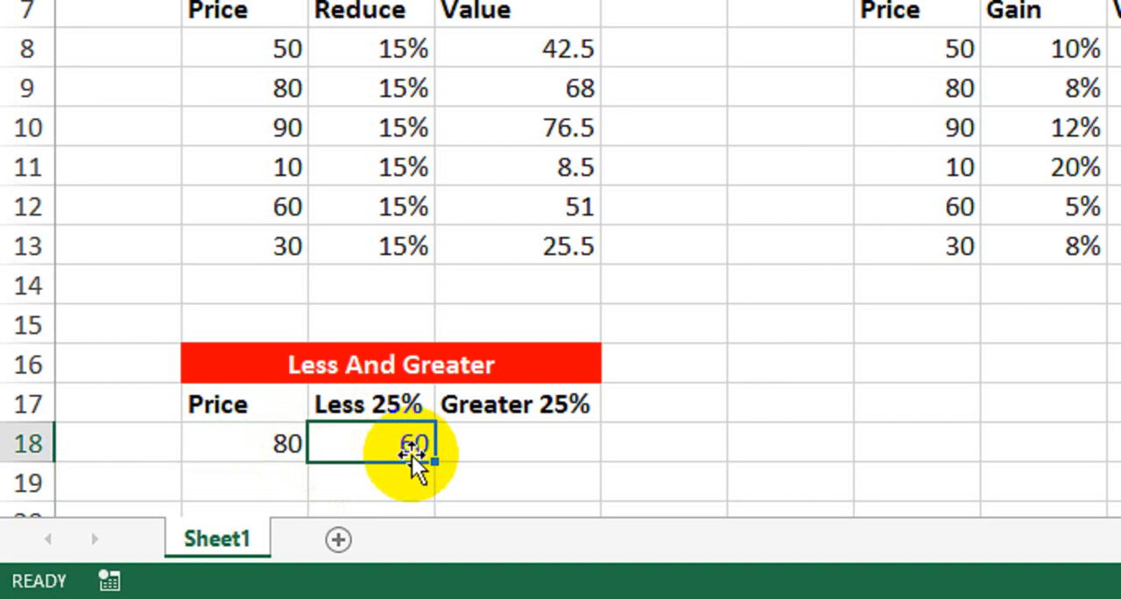
# Calculate the price increased by 25% in cell D18 with the formula =B18+B18*25/100.
pyautogui.click(523, 444)
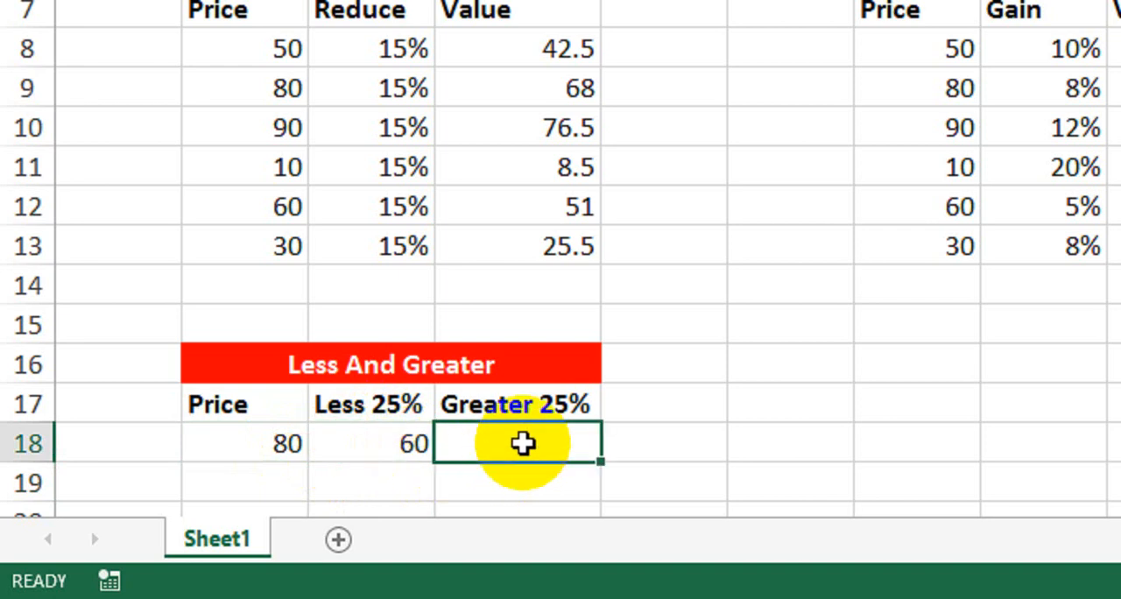
pyautogui.write('=')
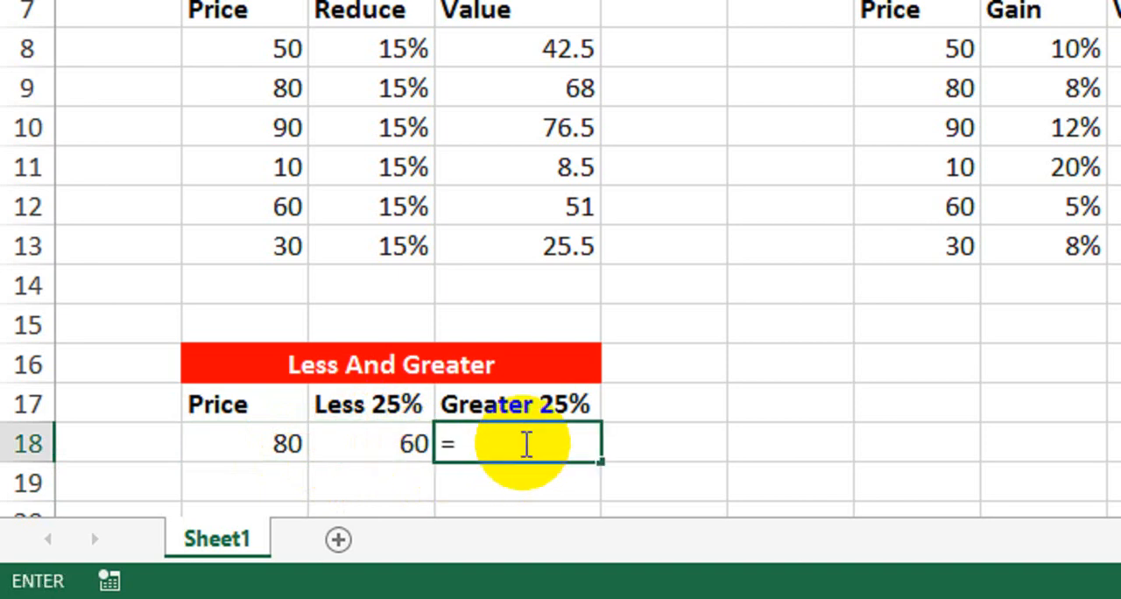
pyautogui.click(263, 440)
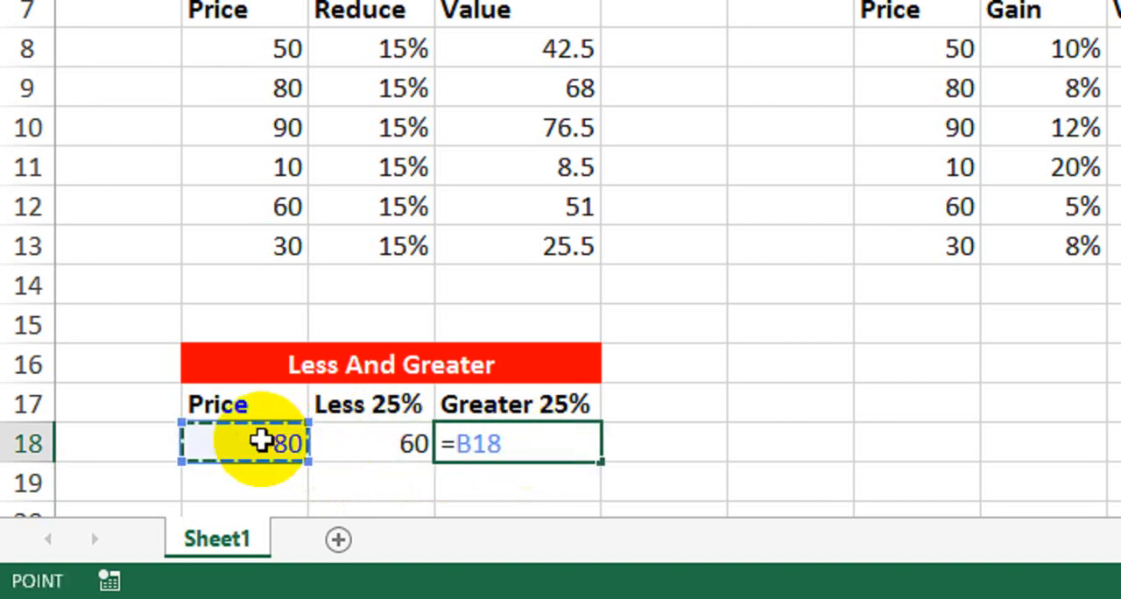
pyautogui.write('+')
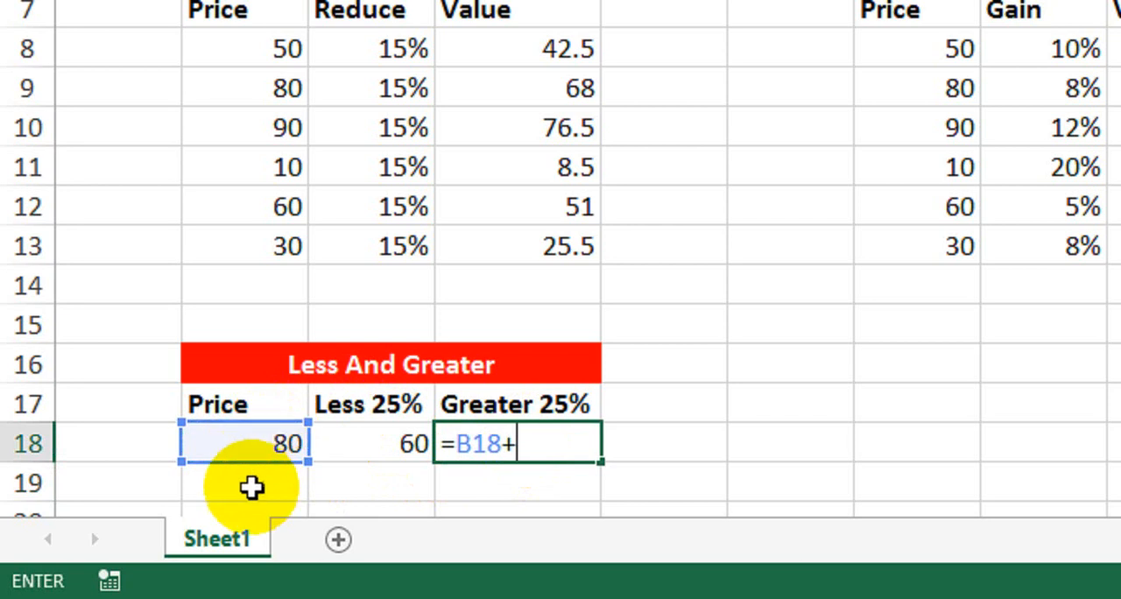
pyautogui.click(254, 443)
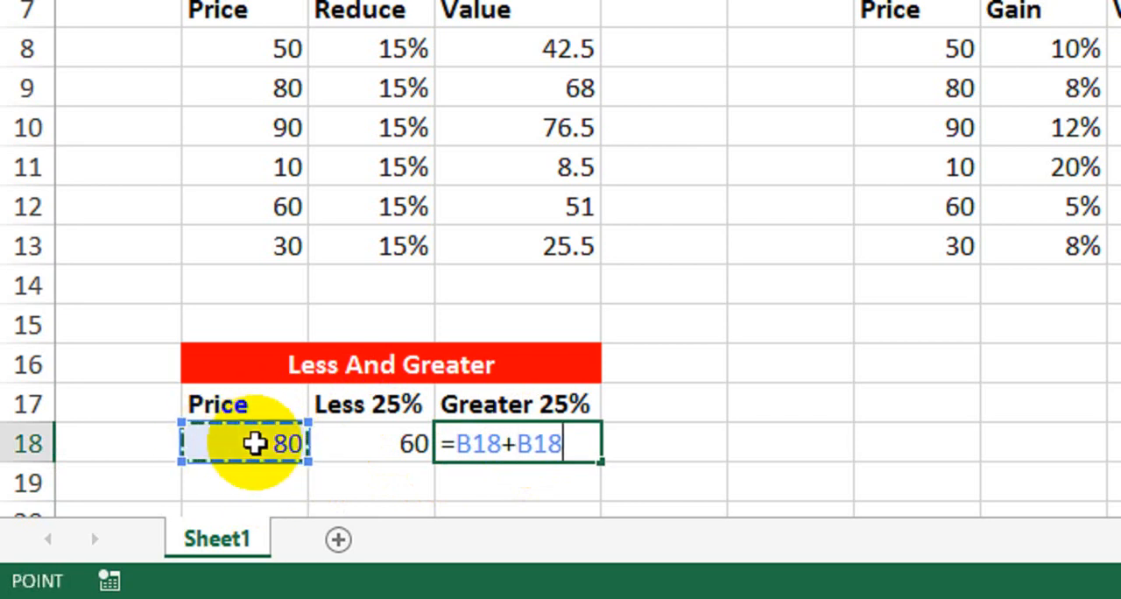
pyautogui.write('*')
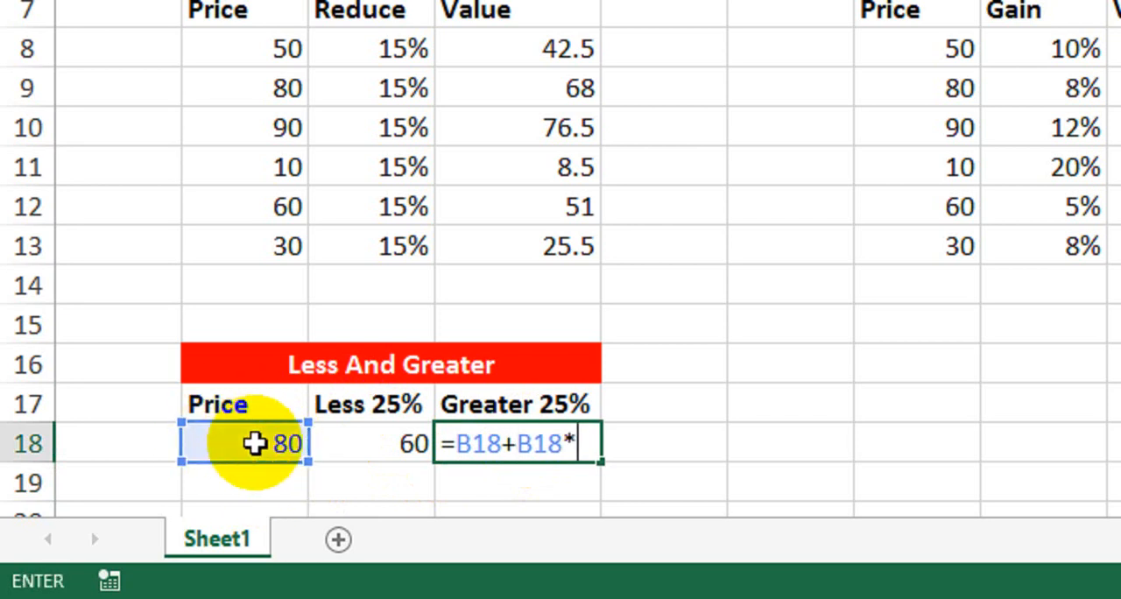
pyautogui.write('25')
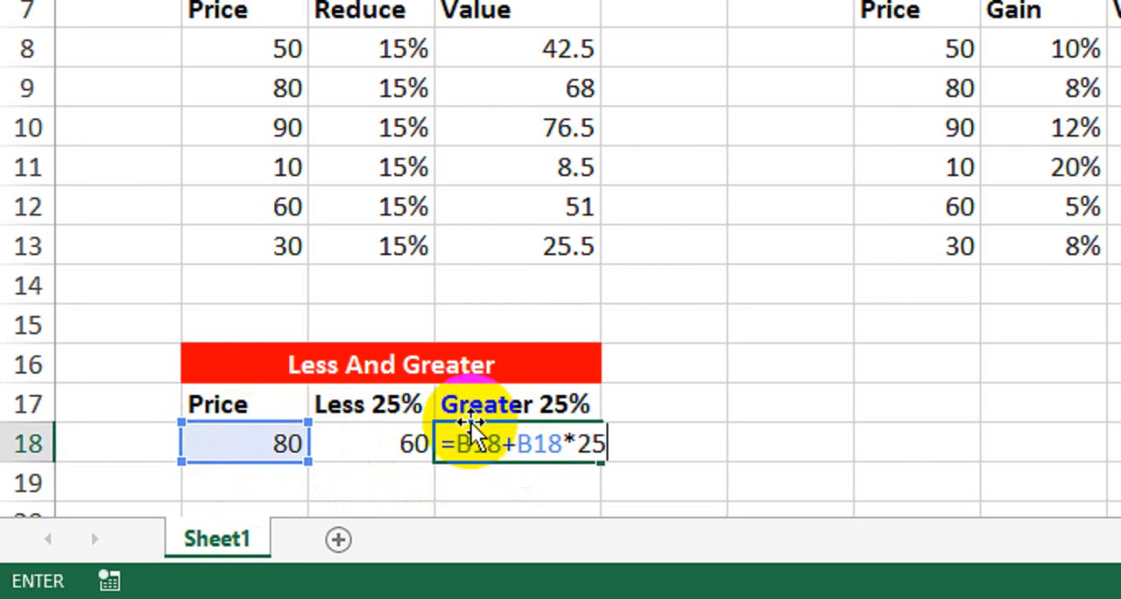
pyautogui.write('/100')
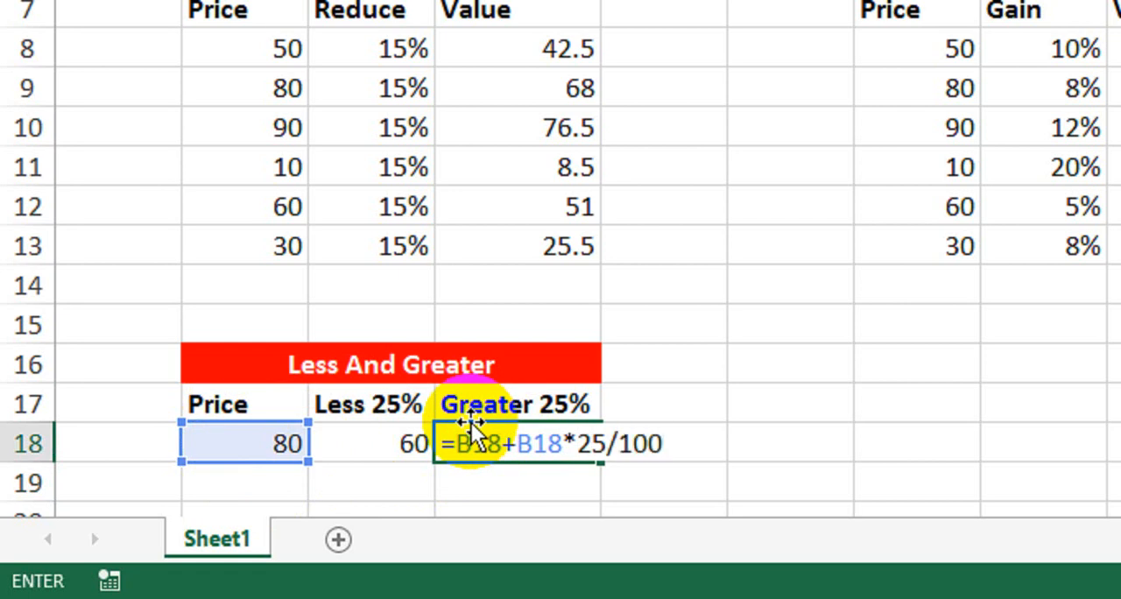
pyautogui.press('Return')
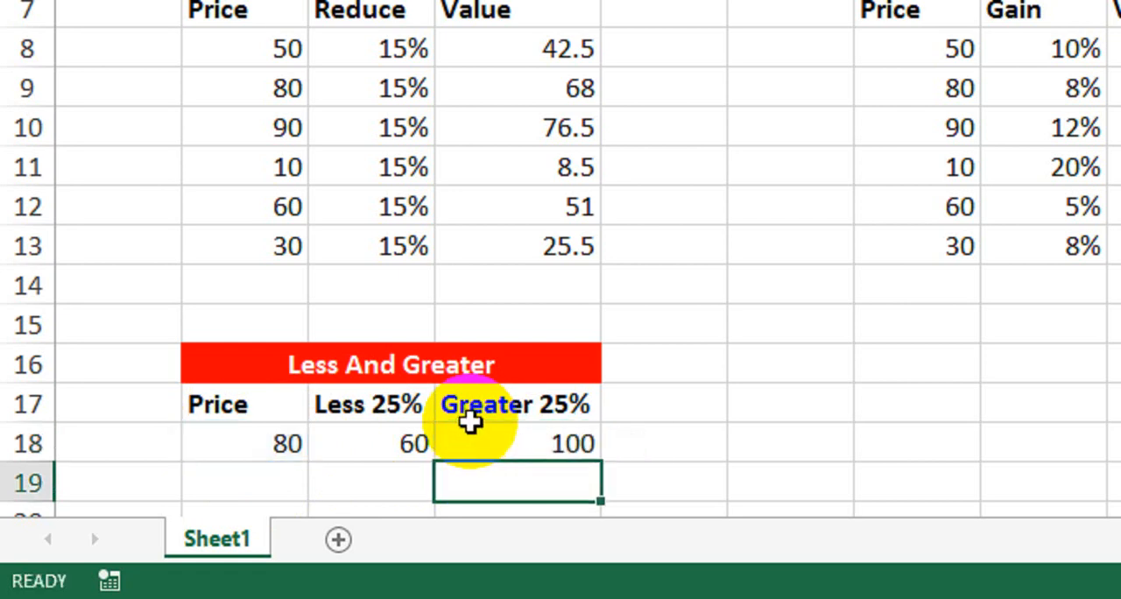
pyautogui.click(528, 413)
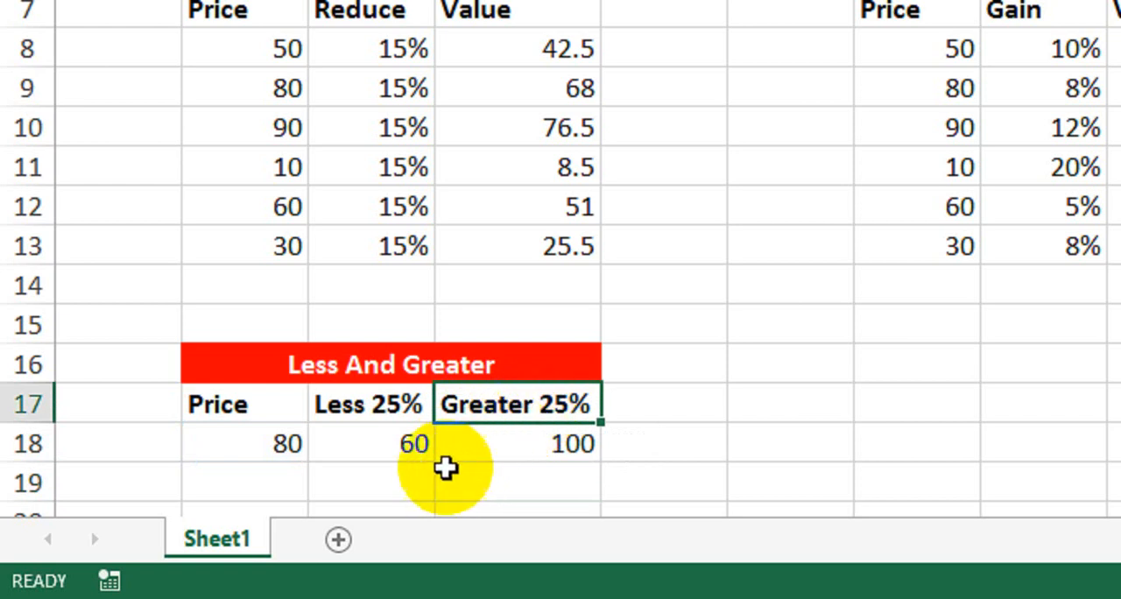
pyautogui.click(538, 451)
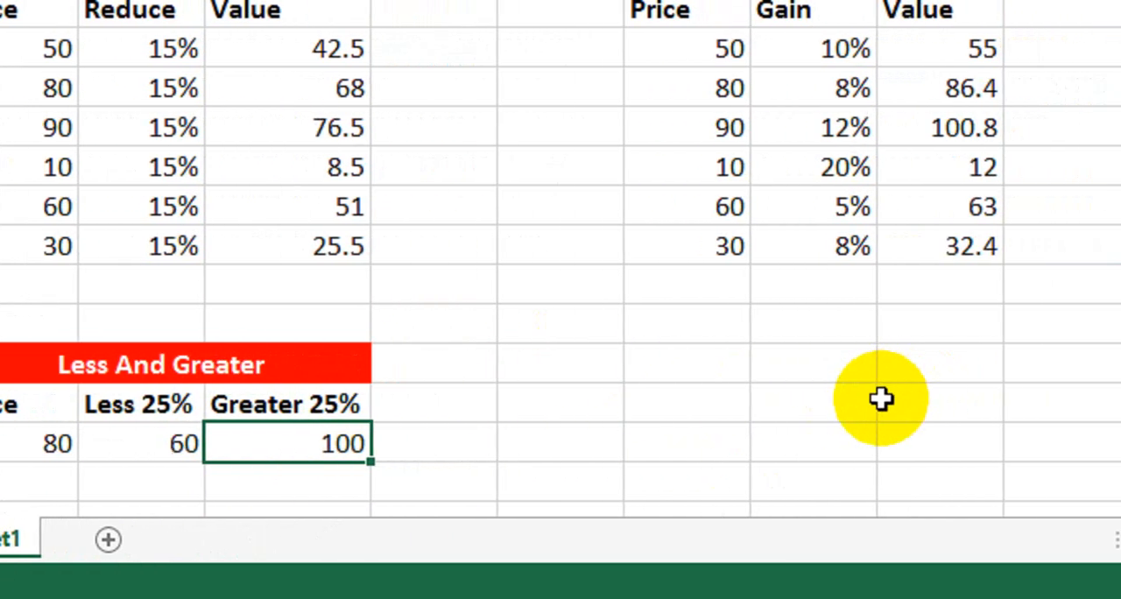
pyautogui.click(145, 366)
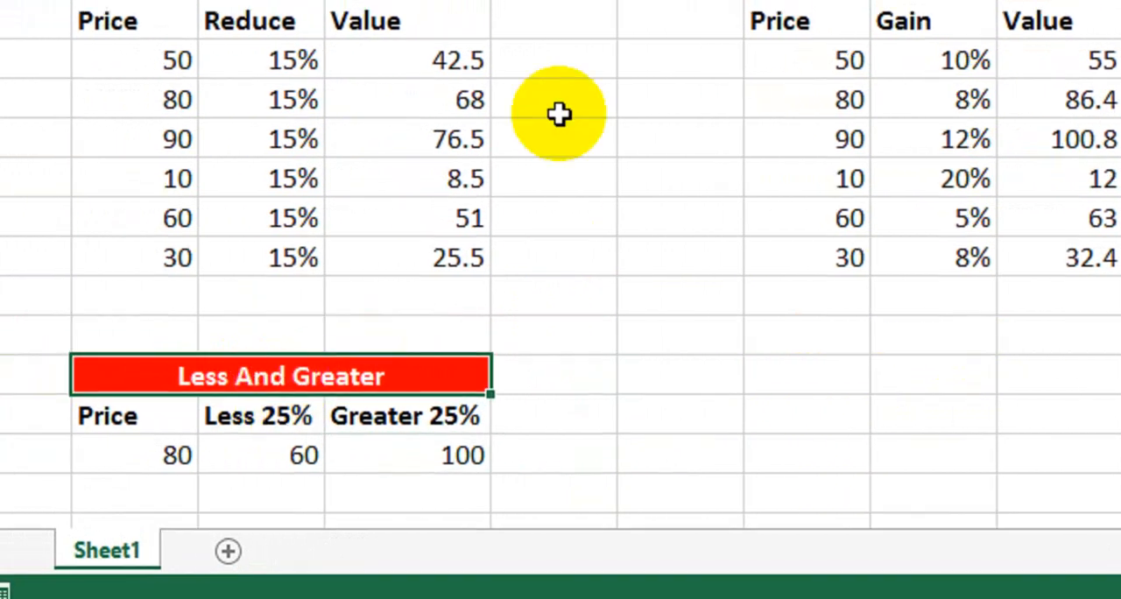
# Copy the Less table's title and header rows to the area below the Greater table, starting at cell G16.
pyautogui.moveTo(370, 91); pyautogui.dragTo(390, 134)
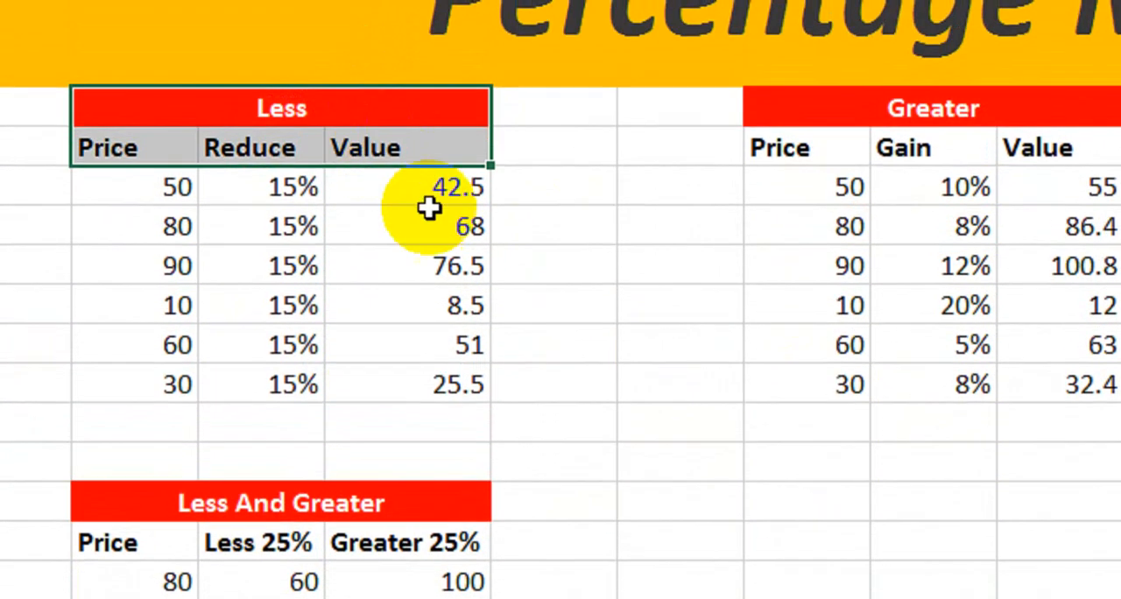
pyautogui.hotkey('ctrl', 'c')
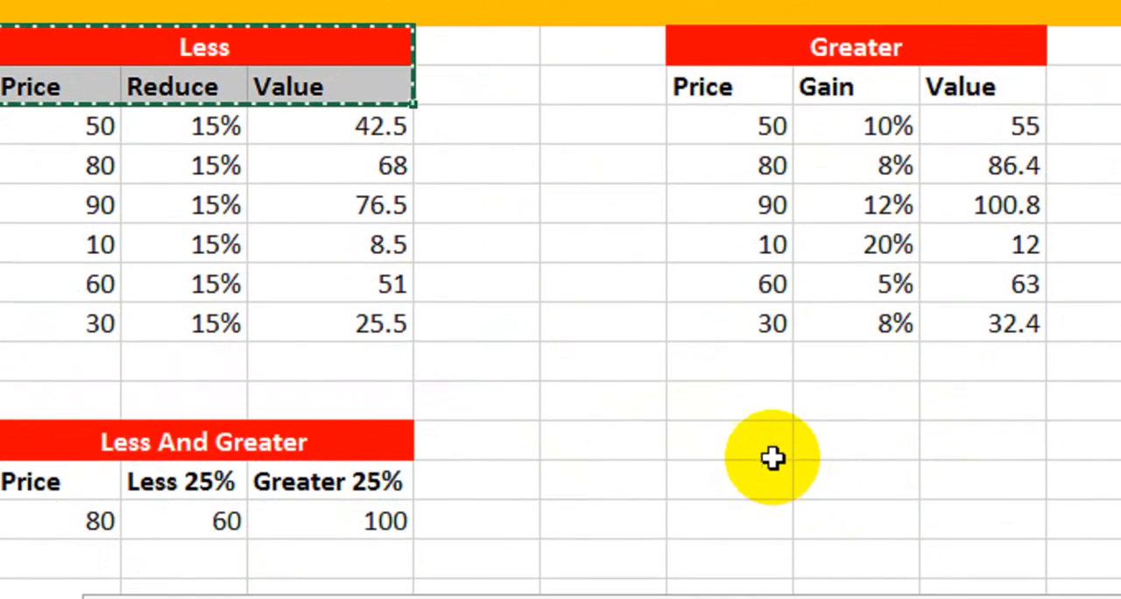
pyautogui.click(773, 457)
pyautogui.hotkey('ctrl', 'v')
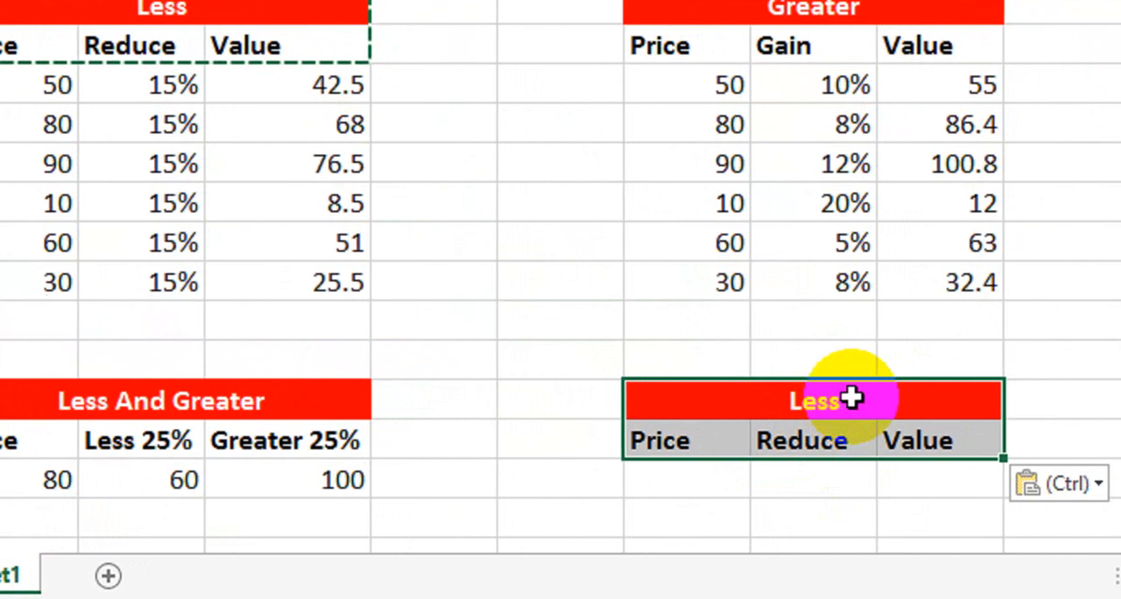
# Replace the title of the copied table below the Greater table with "Yearly Difference".
pyautogui.click(851, 398)
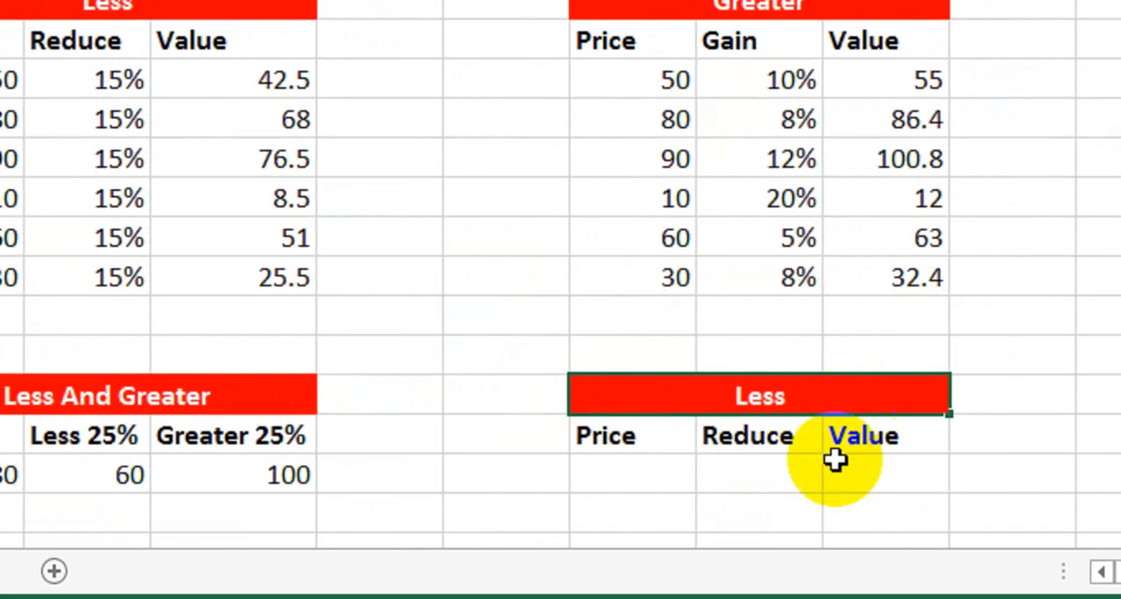
pyautogui.click(886, 466)
pyautogui.click(867, 408)
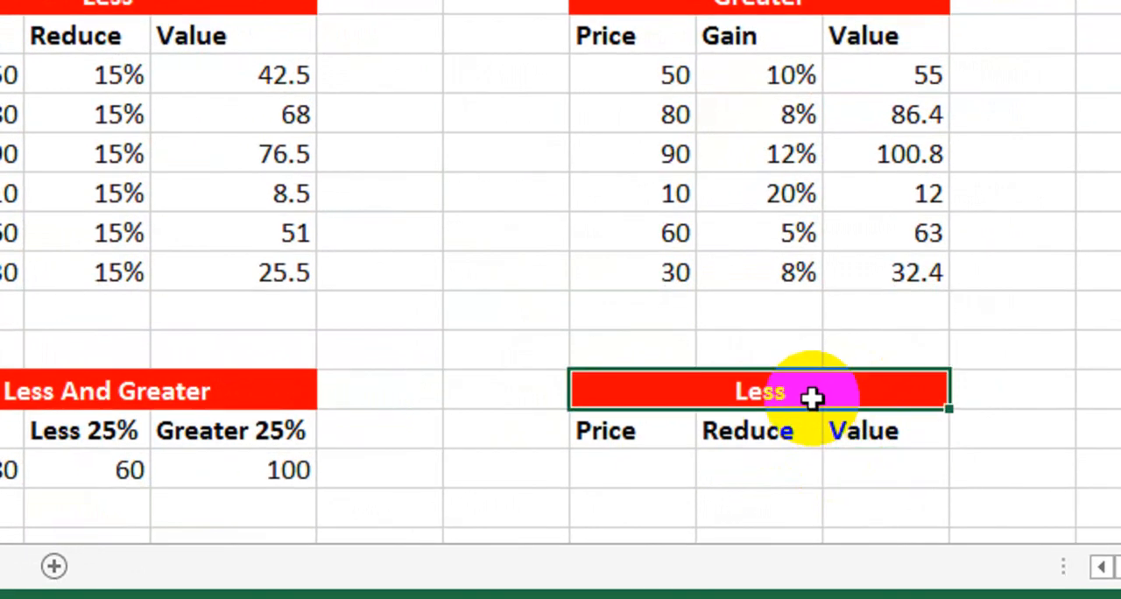
pyautogui.write('Y')
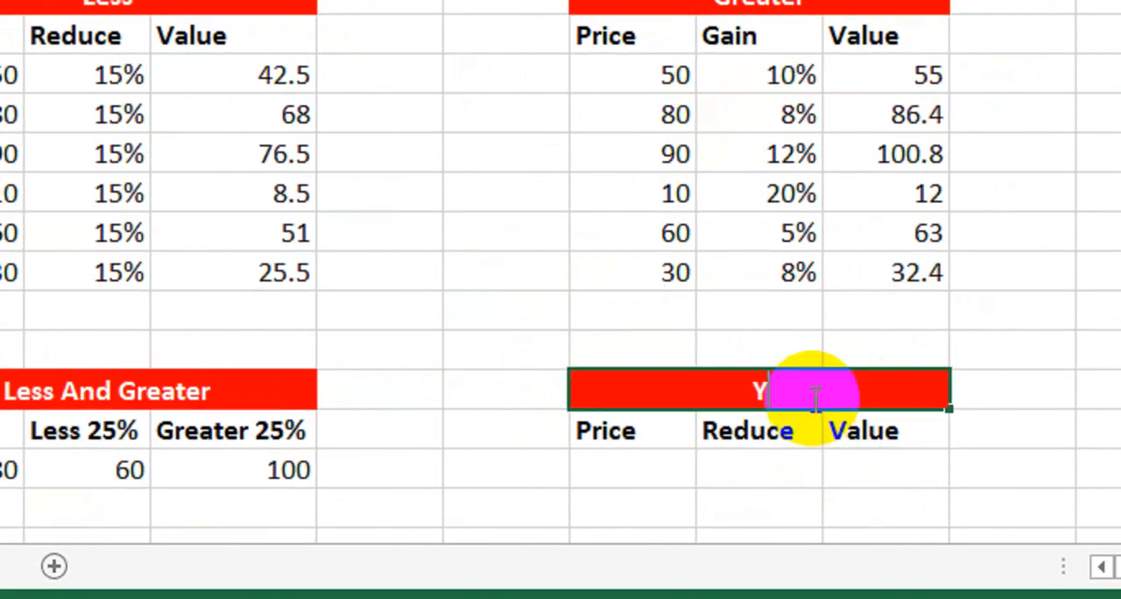
pyautogui.write('early D')
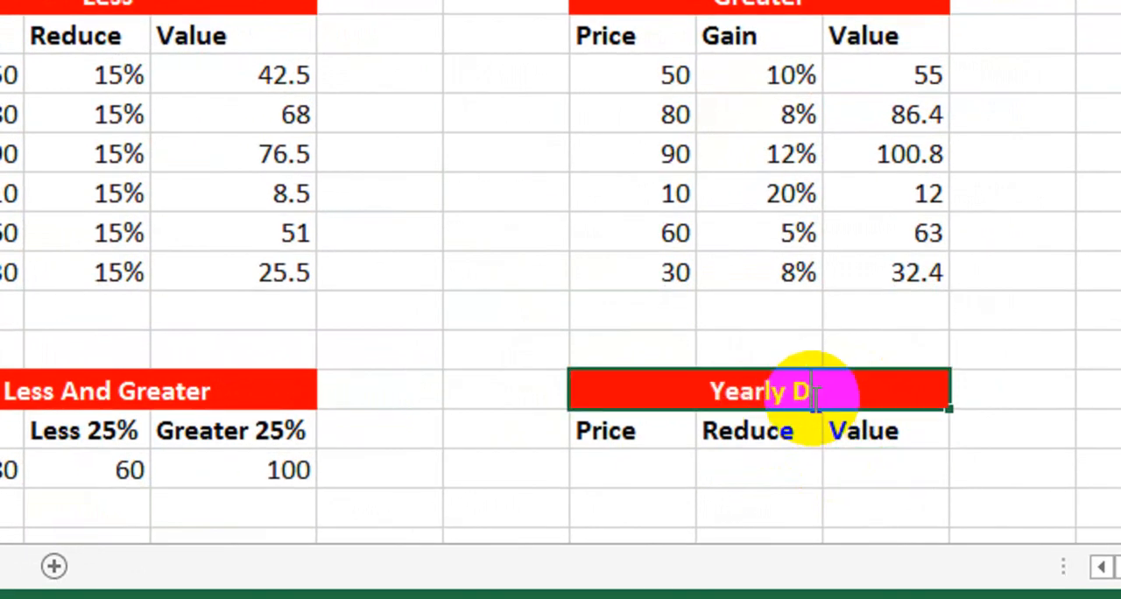
pyautogui.write('ifference')
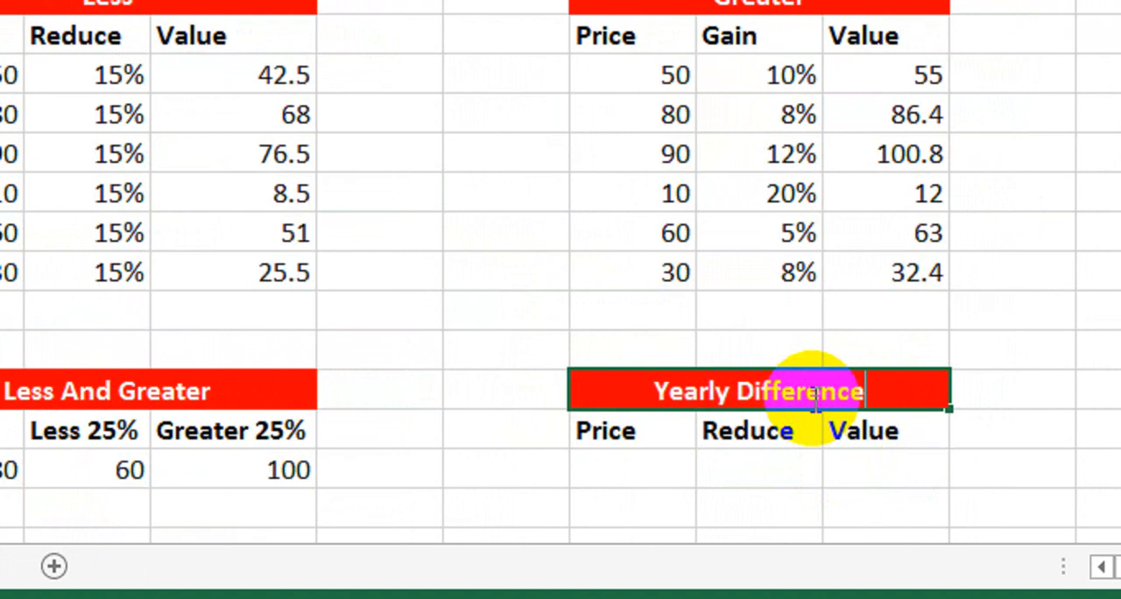
pyautogui.press('Return')
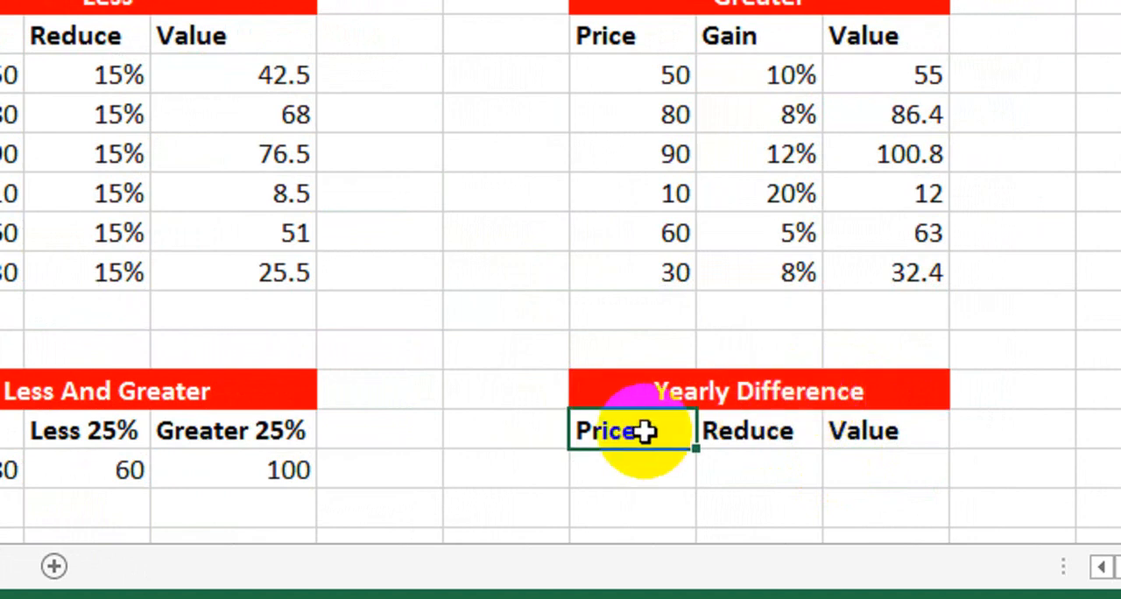
# Replace the Yearly Difference table's Price, Reduce and Value headers with 2018, 2019 and Average.
pyautogui.write('2018')
pyautogui.press('Tab')
pyautogui.write('201')
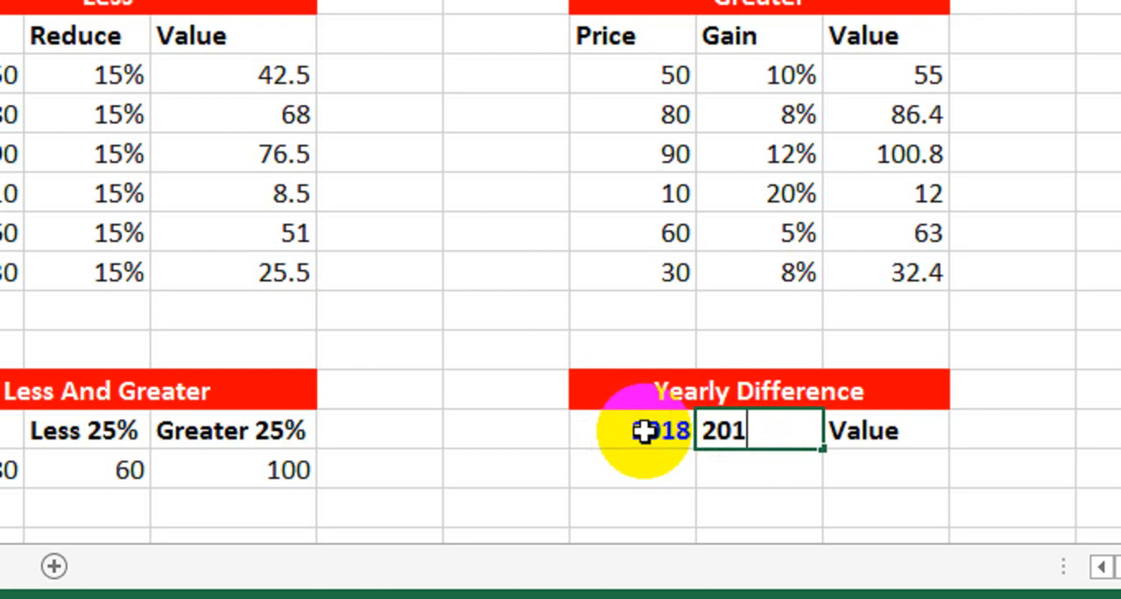
pyautogui.write('9')
pyautogui.press('Tab')
pyautogui.write('A')
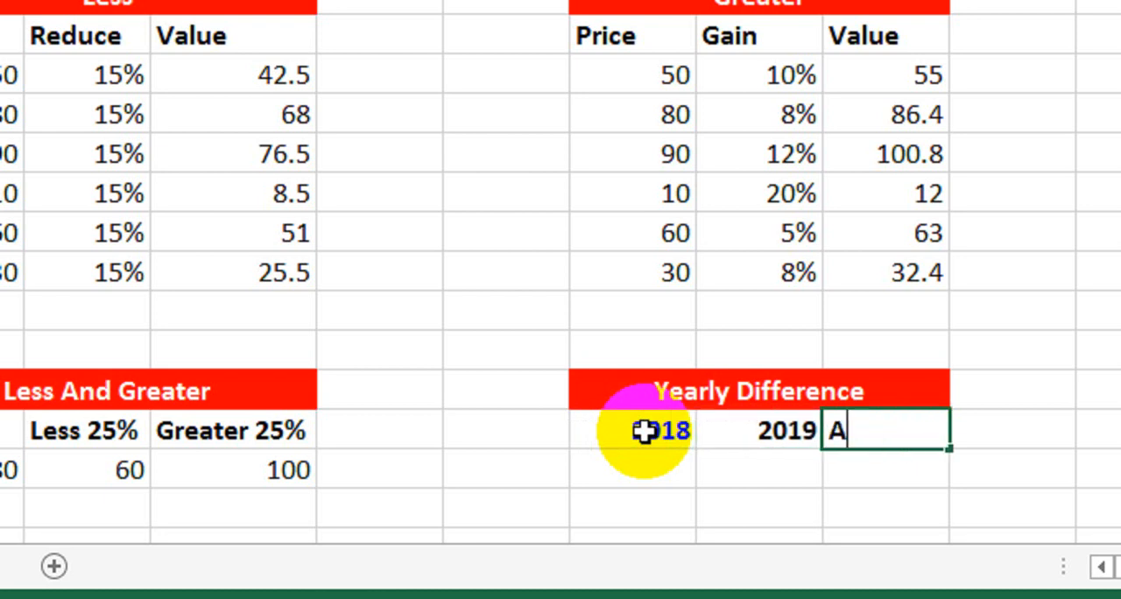
pyautogui.write('verage')
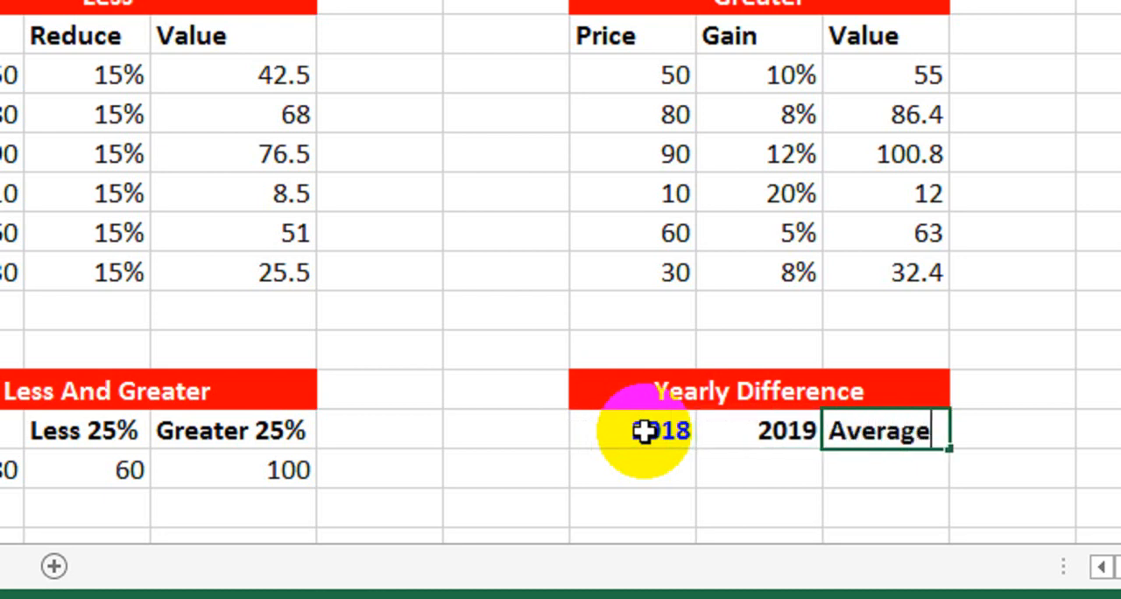
pyautogui.press('Return')
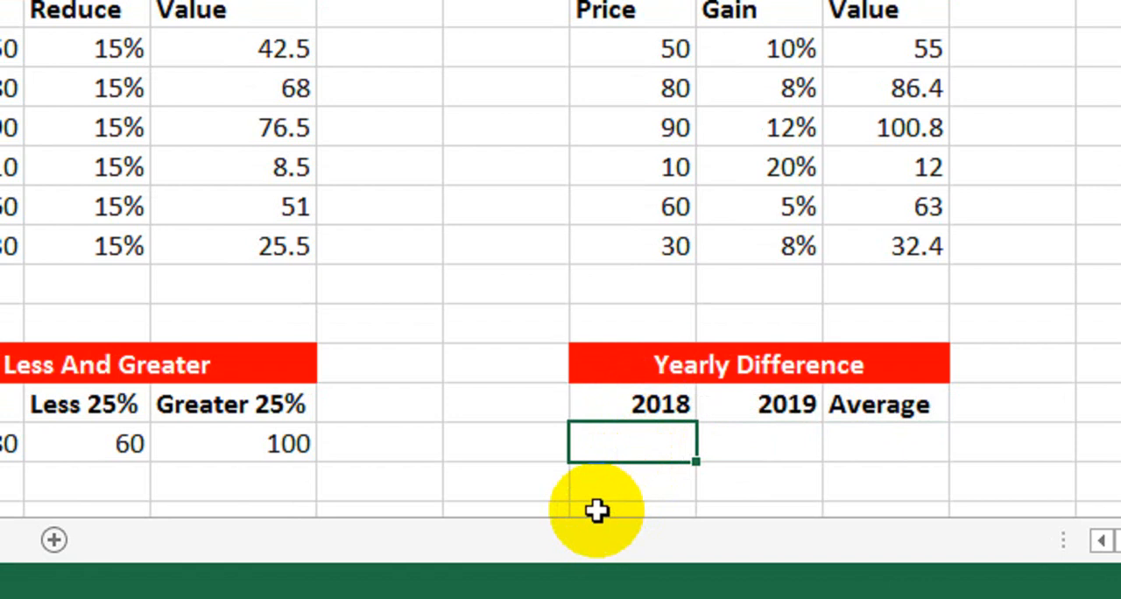
# Enter 52400 under 2018 and 65400 under 2019 in the Yearly Difference table.
pyautogui.write('00')
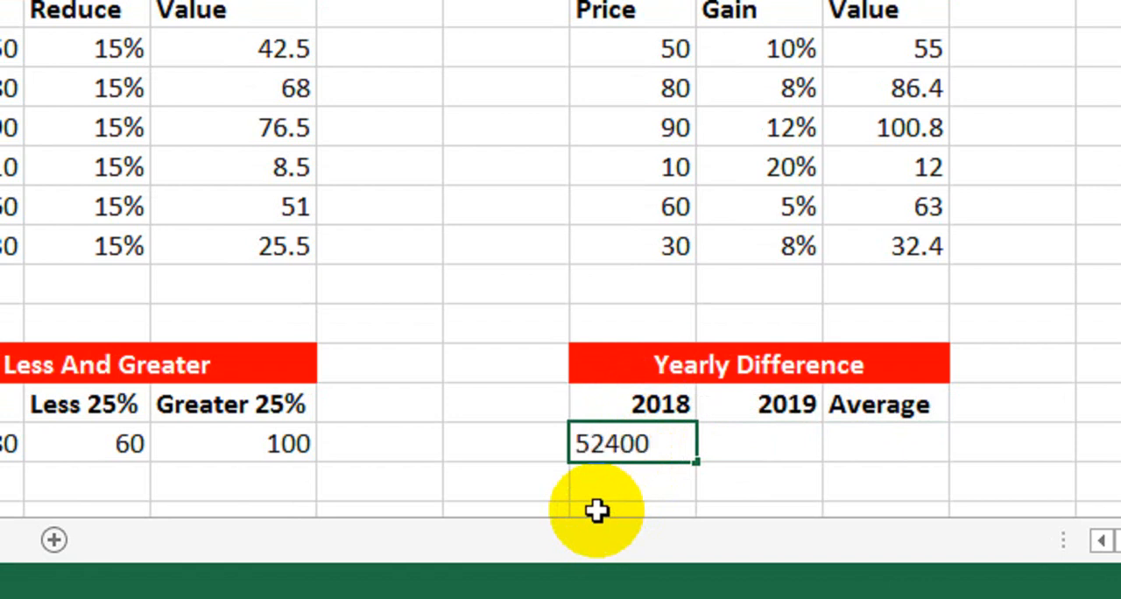
pyautogui.press('Tab')
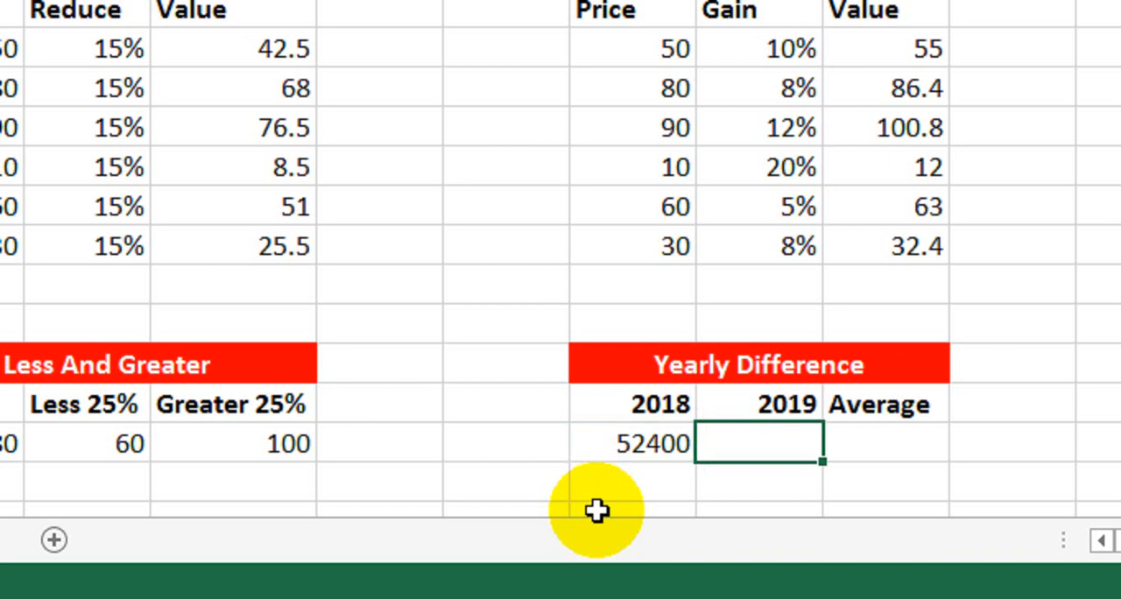
pyautogui.write('00')
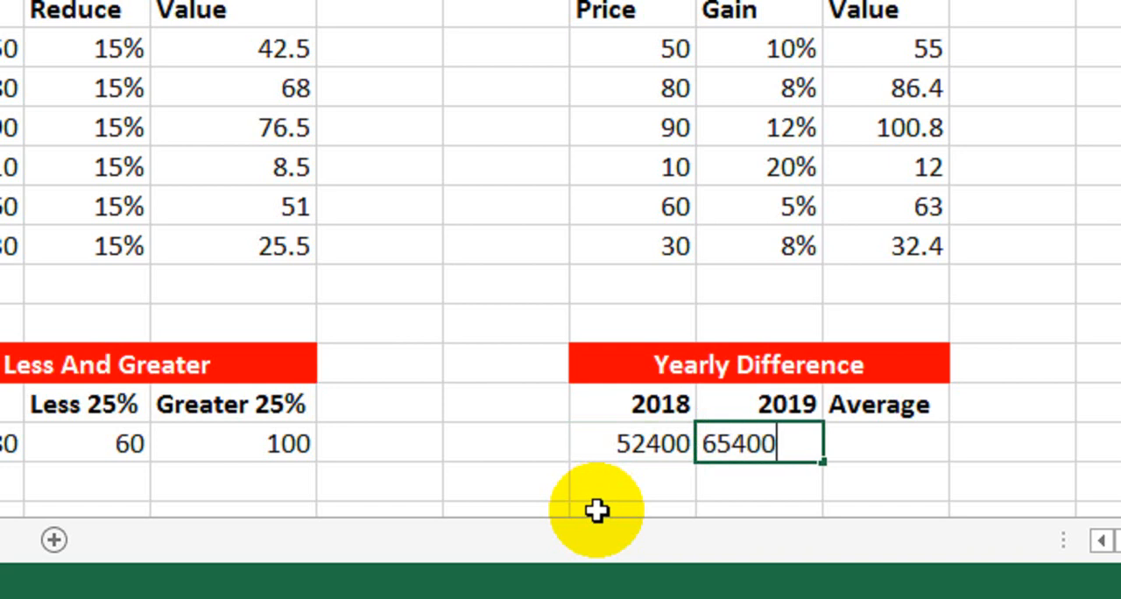
pyautogui.press('Tab')
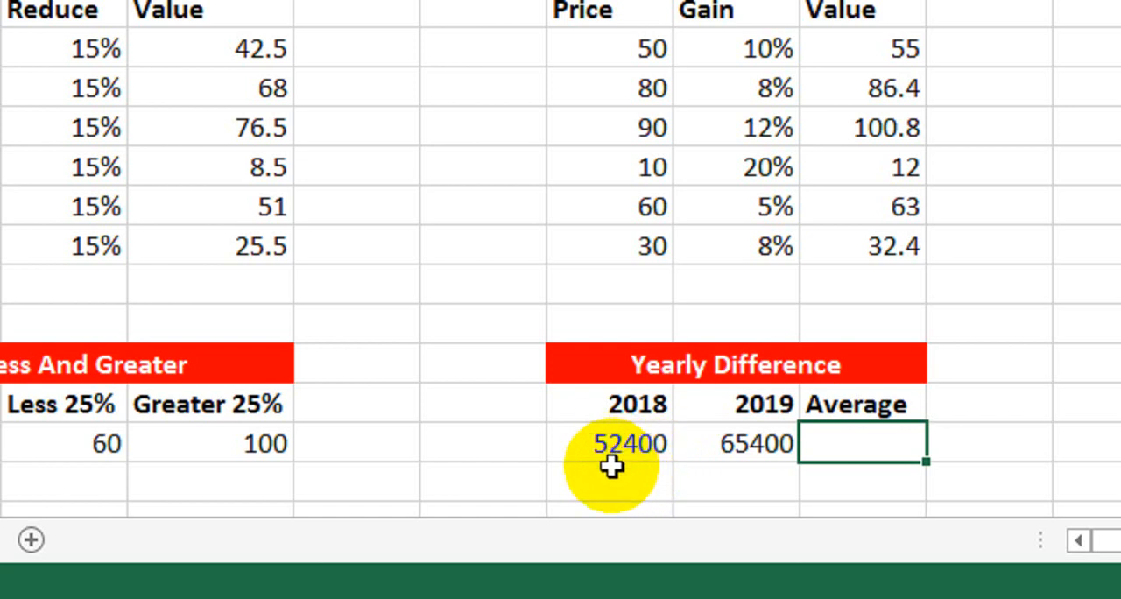
# Calculate the yearly change in the cell under Average with the formula =(H18/G18)-1 and format it as a percentage.
pyautogui.click(750, 447)
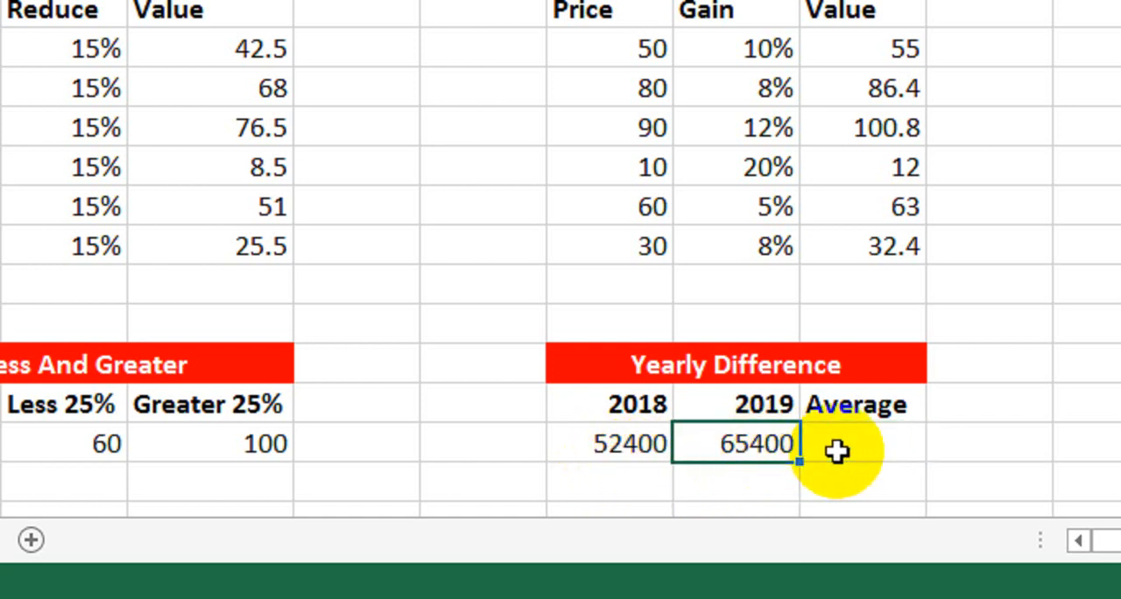
pyautogui.click(839, 450)
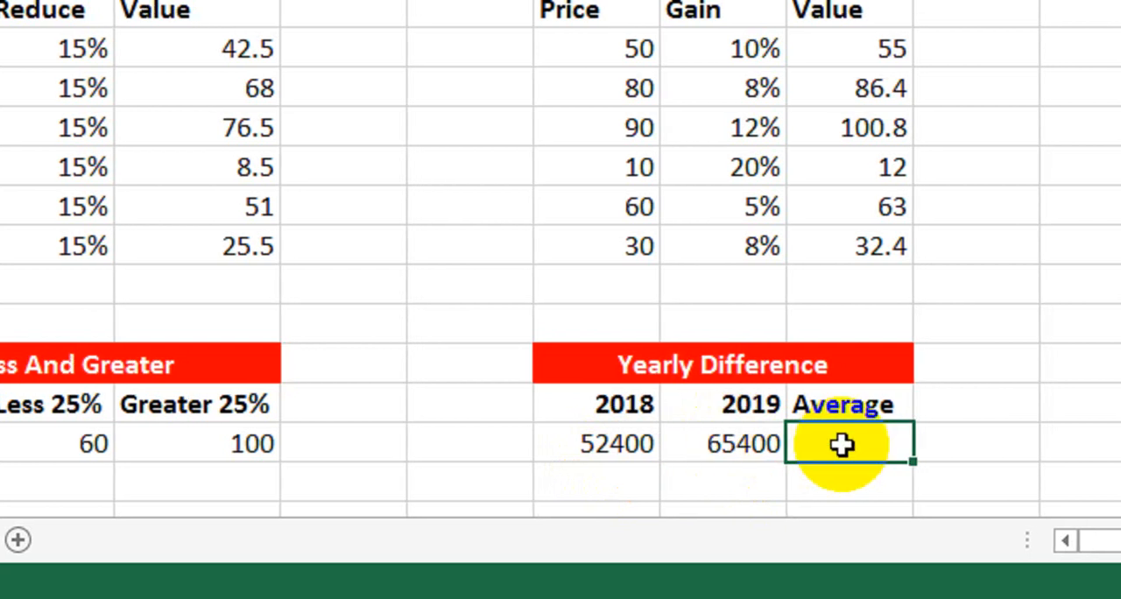
pyautogui.write('=(')
pyautogui.click(756, 447)
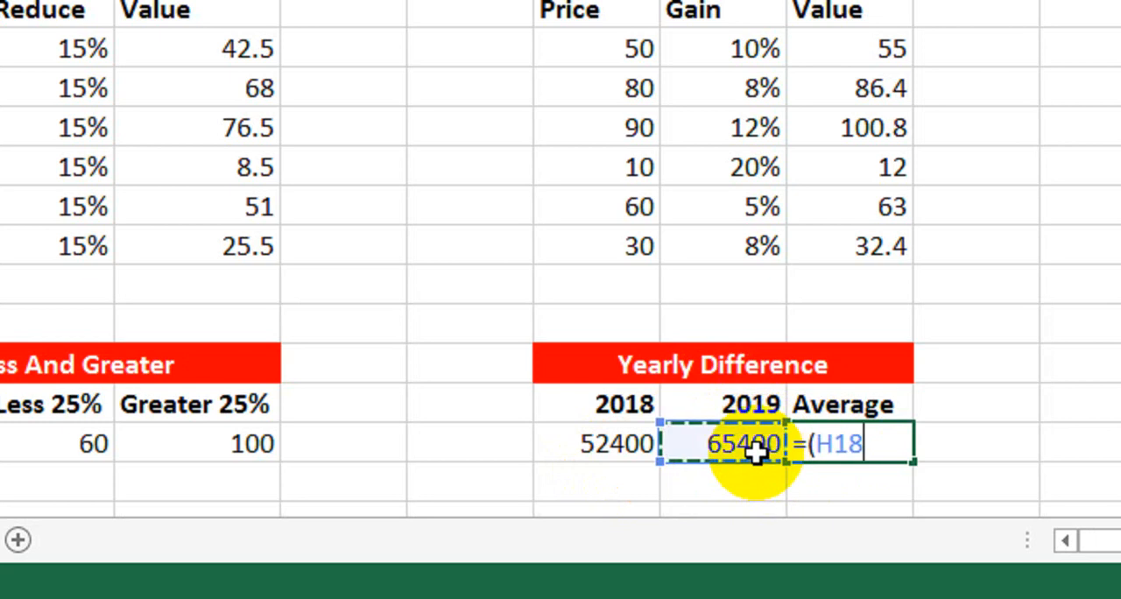
pyautogui.write('/')
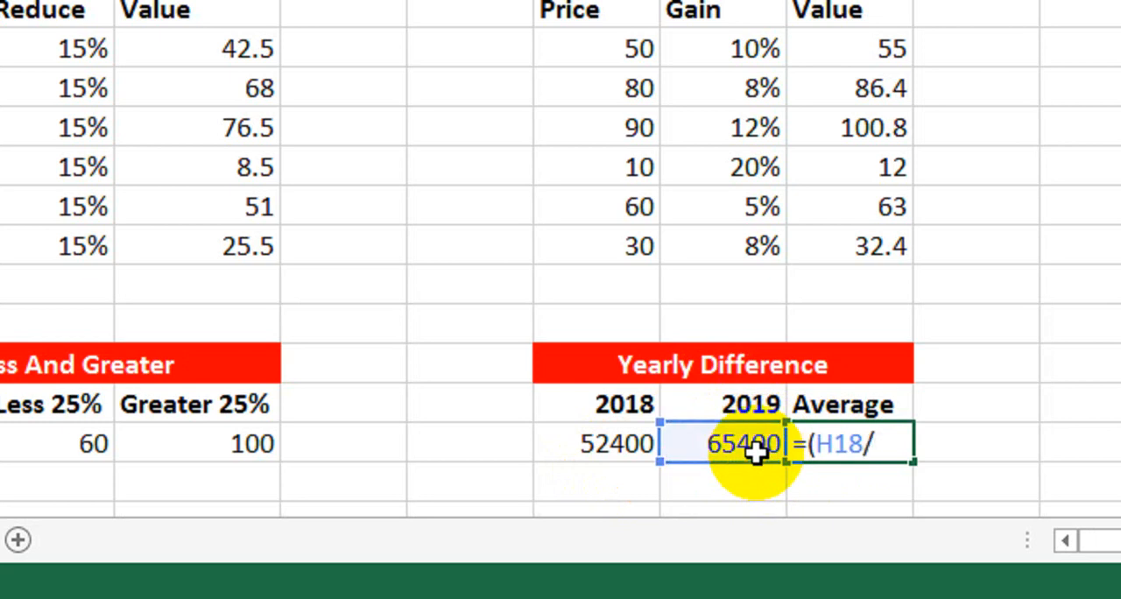
pyautogui.click(634, 445)
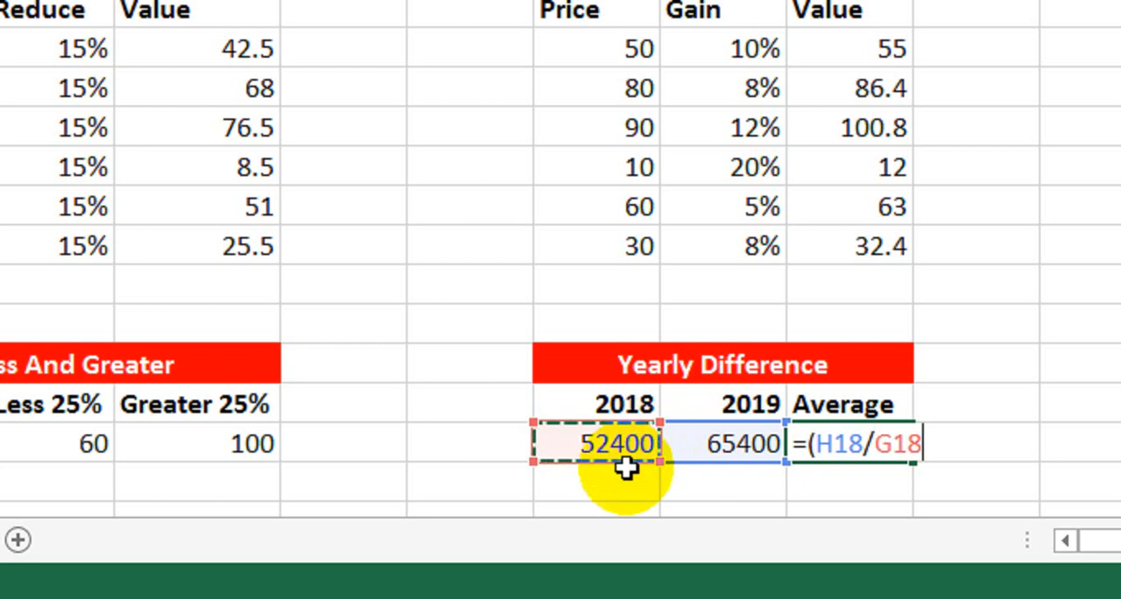
pyautogui.write(')-')
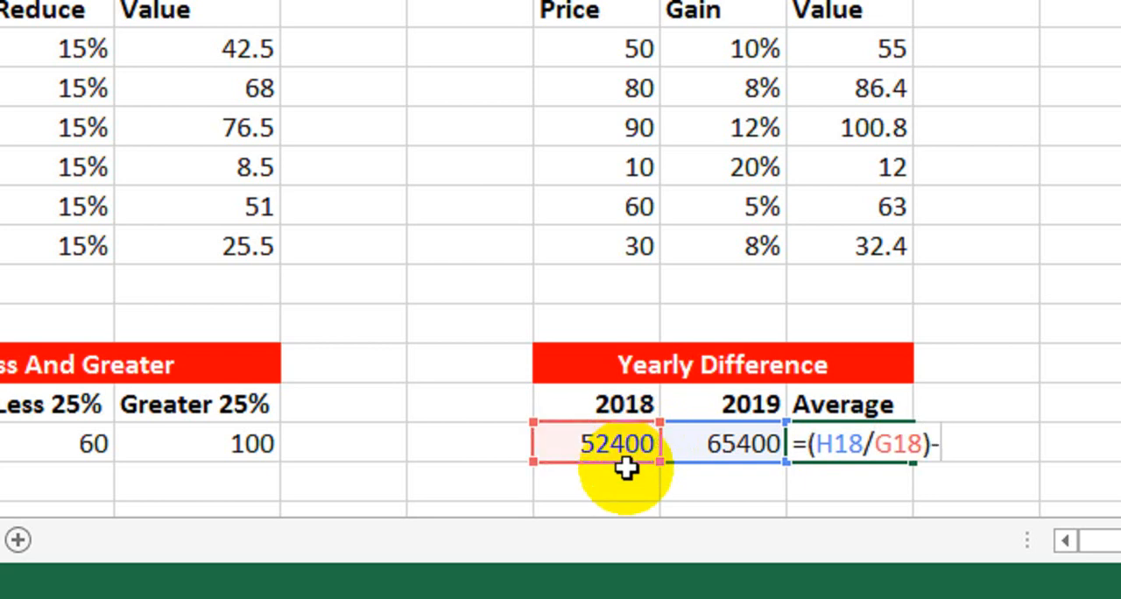
pyautogui.write('1')
pyautogui.press('Return')
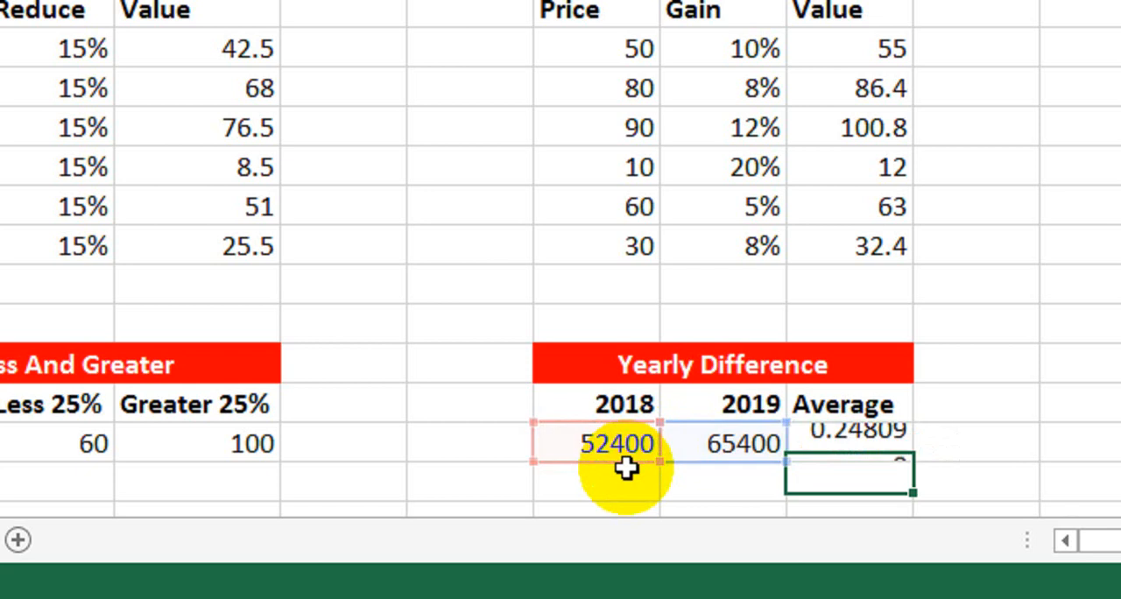
pyautogui.click(823, 442)
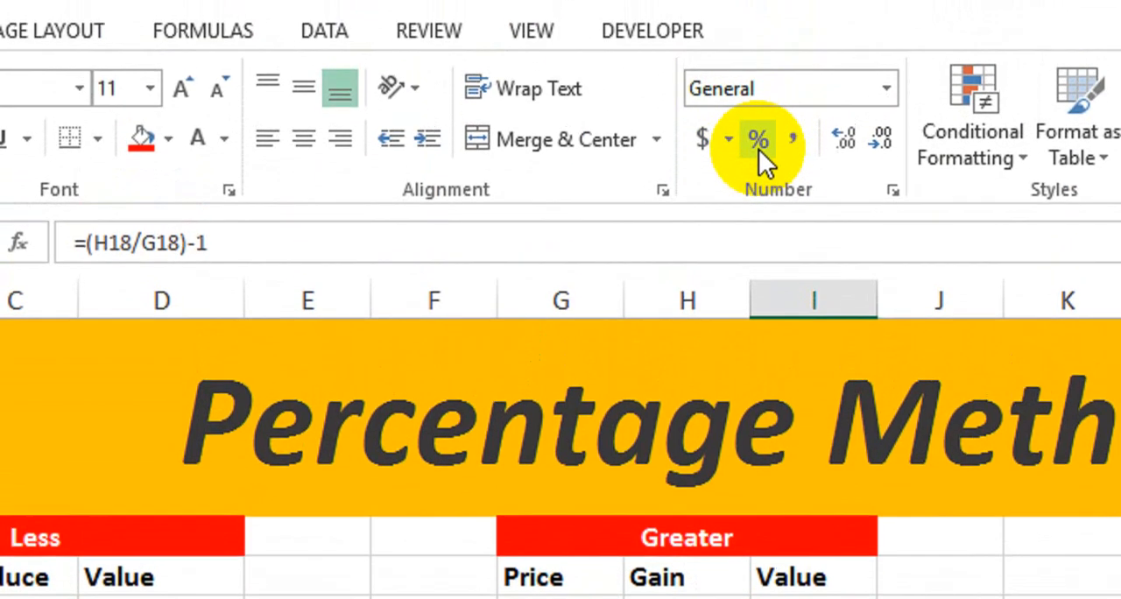
pyautogui.click(758, 149)
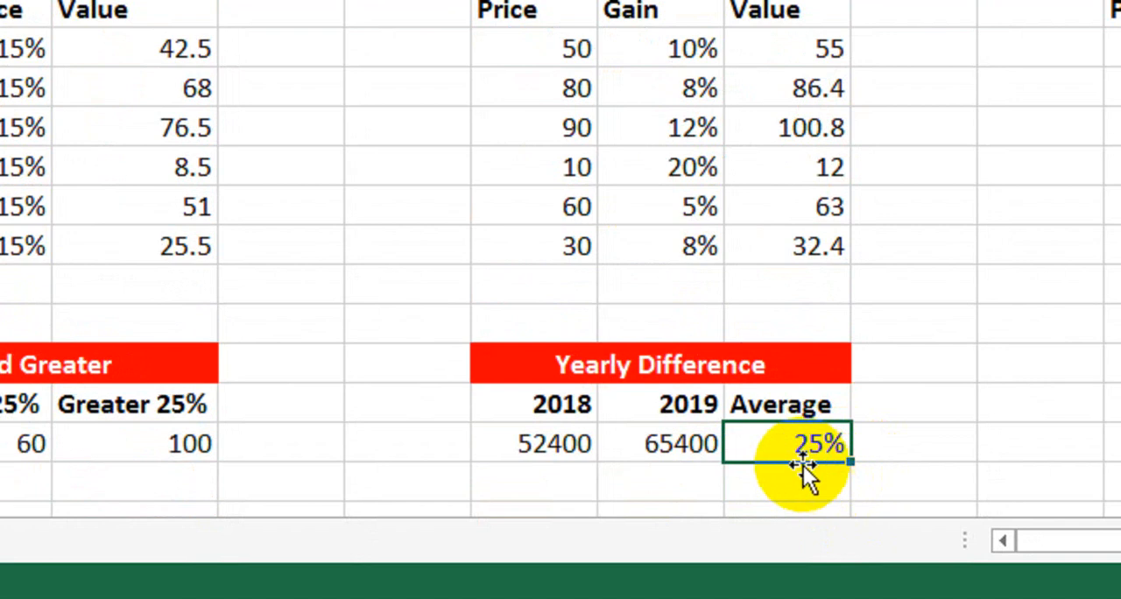
# Change the 2019 value in the Yearly Difference table to 60000 and check the Average cell.
pyautogui.moveTo(561, 441); pyautogui.dragTo(714, 447)
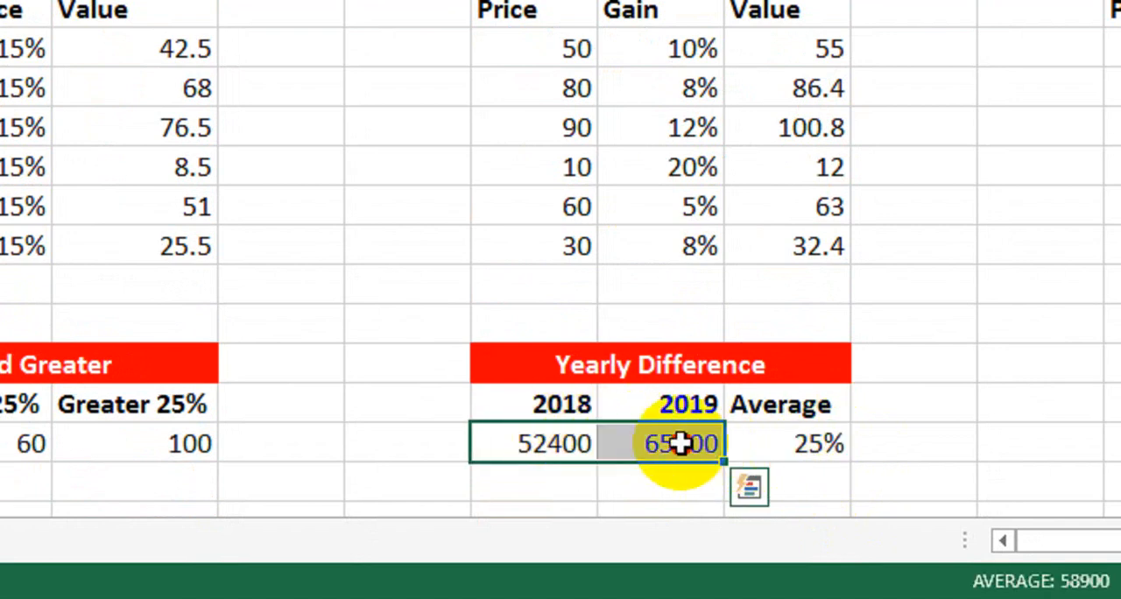
pyautogui.click(682, 443)
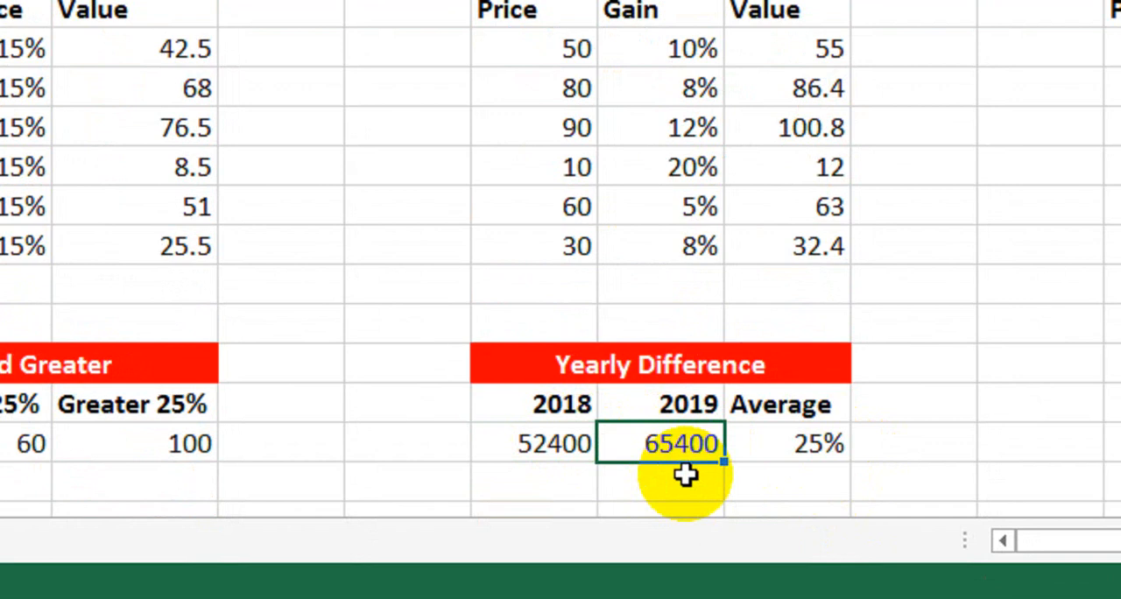
pyautogui.write('600')
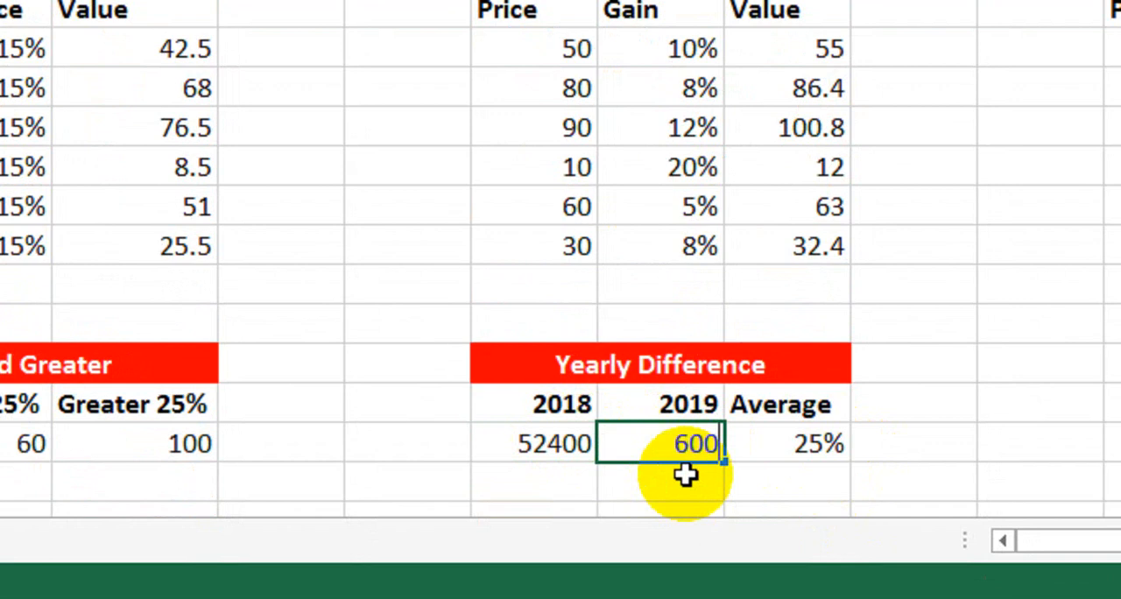
pyautogui.write('00')
pyautogui.press('Return')
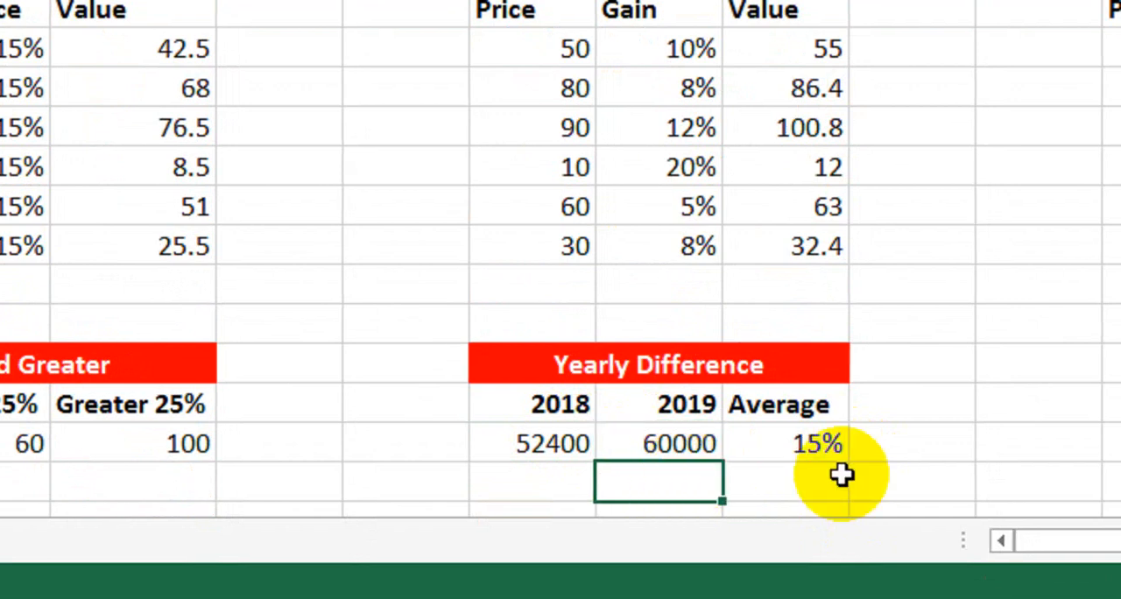
pyautogui.click(828, 443)
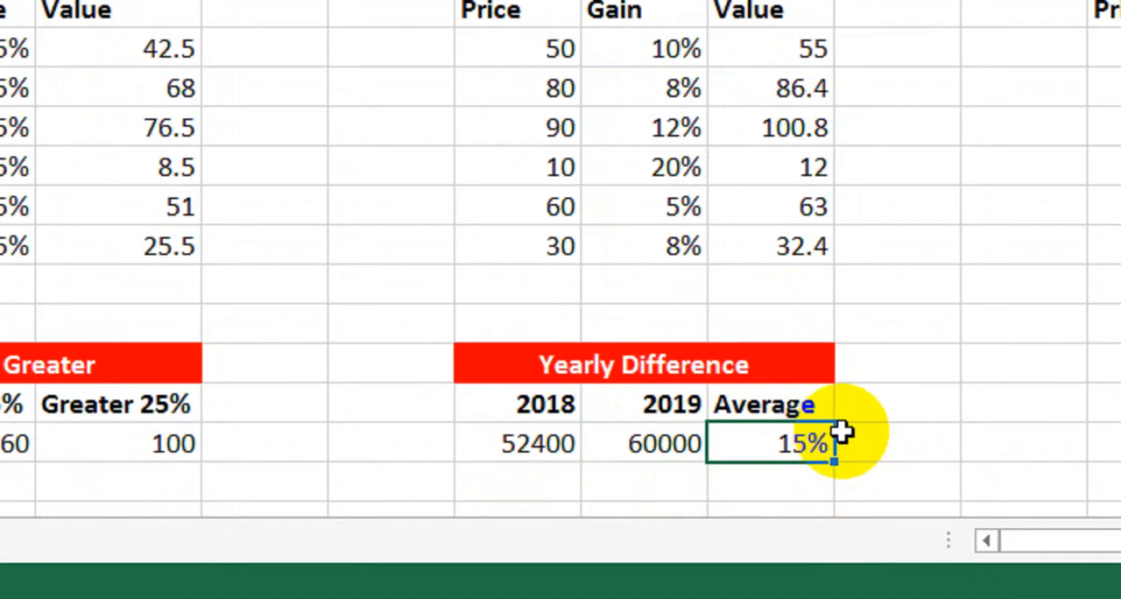